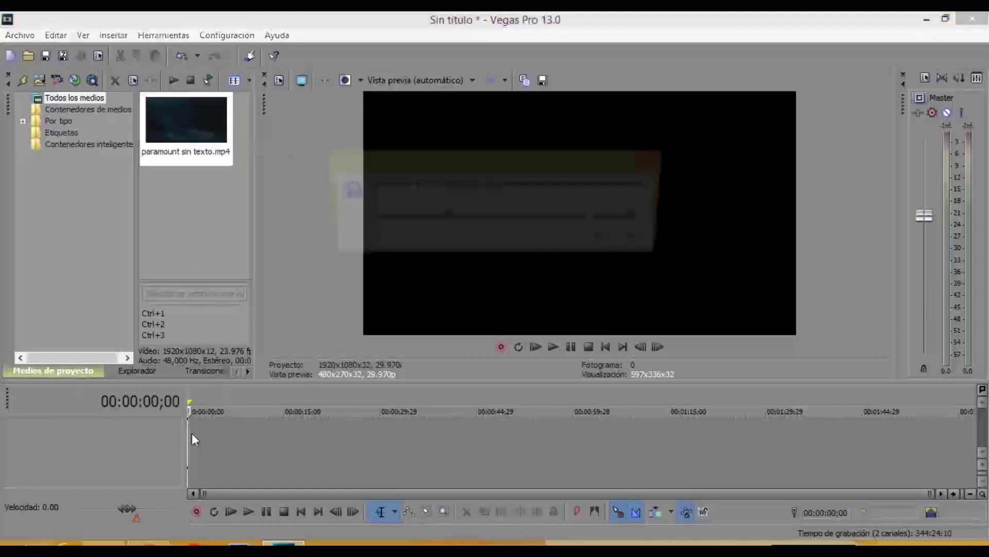
Accept matching the project settings to the clip and insert a new video track above it
left_click(605, 238)
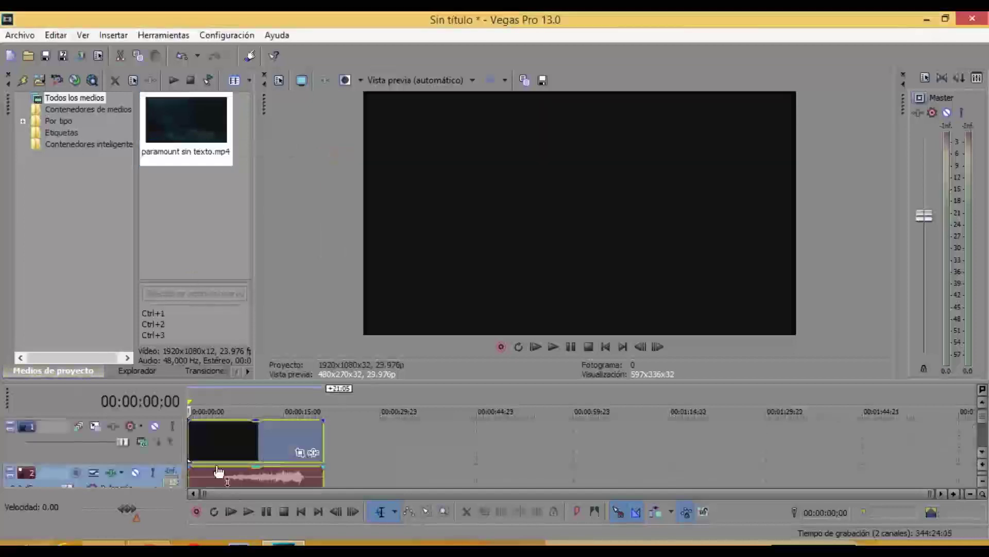
right_click(170, 449)
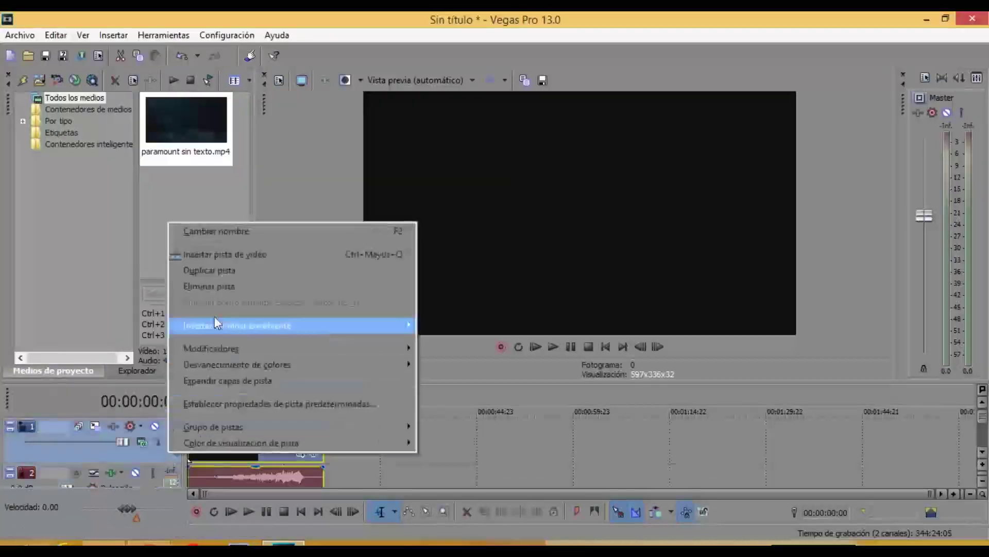
left_click(240, 256)
Play the clip up to 00:00:12:10 and insert a text media event there on the upper video track
scroll(350, 451, "up", 2)
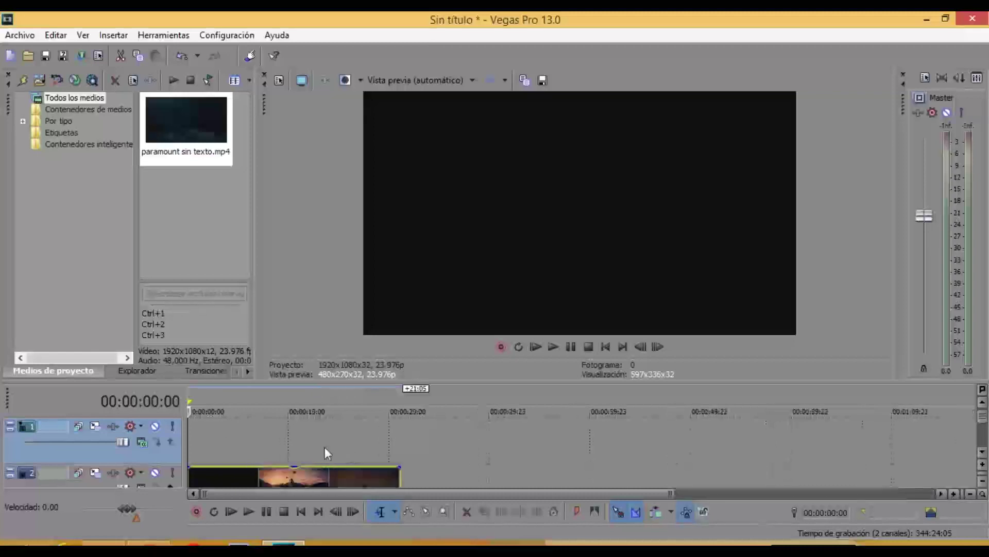
key("space")
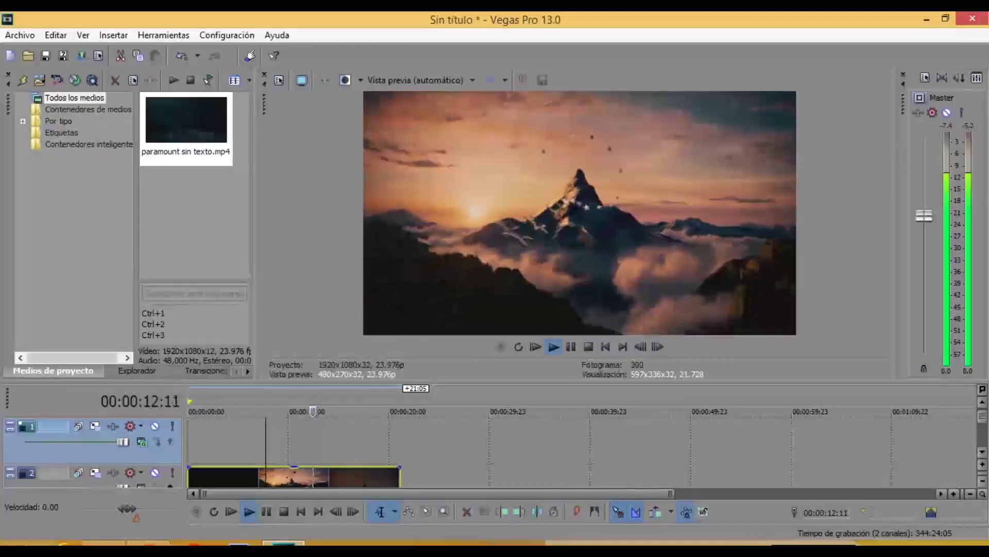
key("Return")
right_click(313, 437)
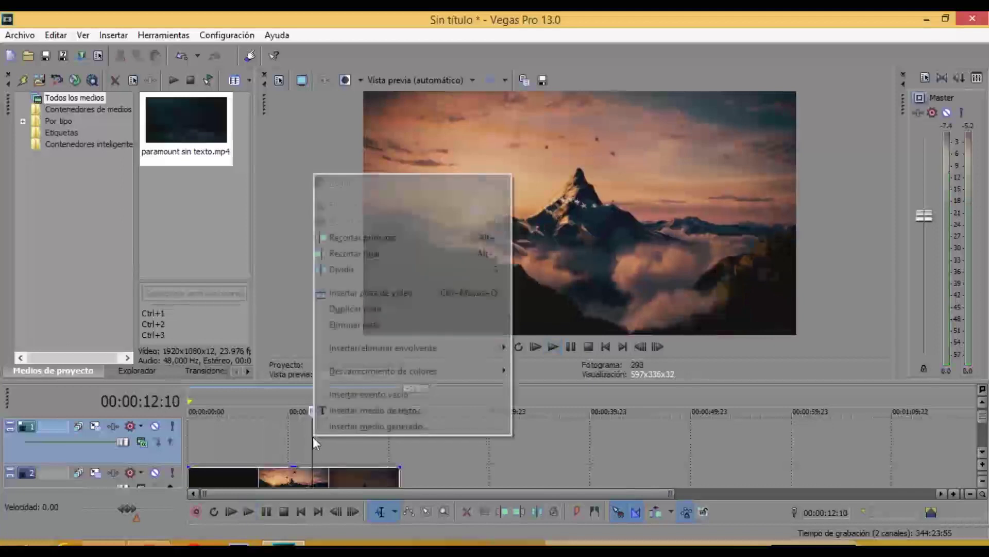
left_click(350, 407)
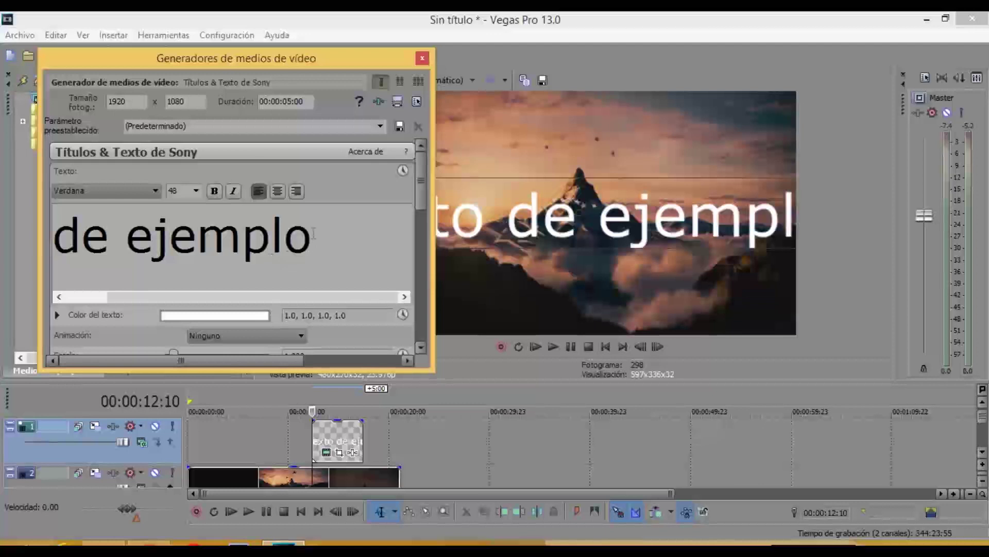
Replace the sample title text with "Karlosnun"
type("K")
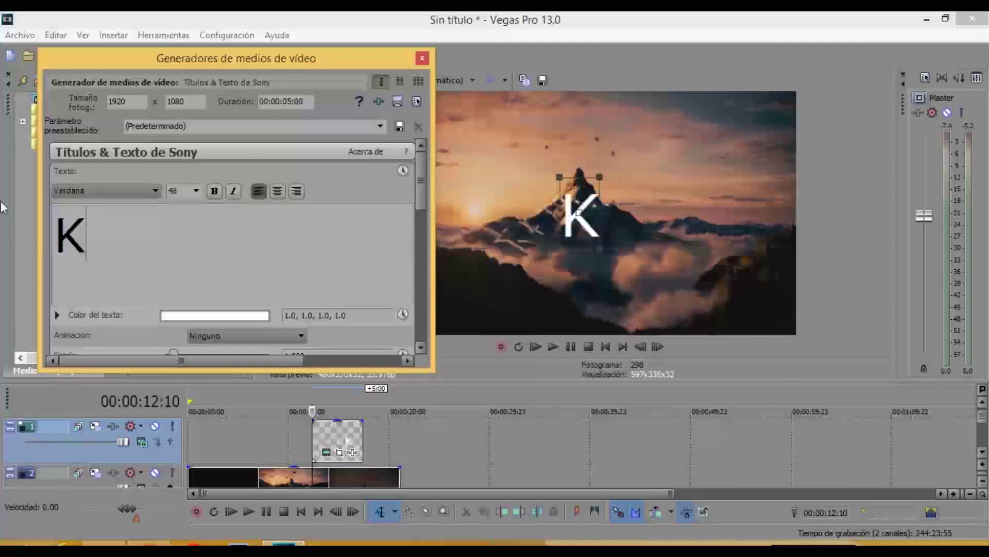
type("arlosnnu")
key("BackSpace")
key("BackSpace")
key("BackSpace")
type("nun")
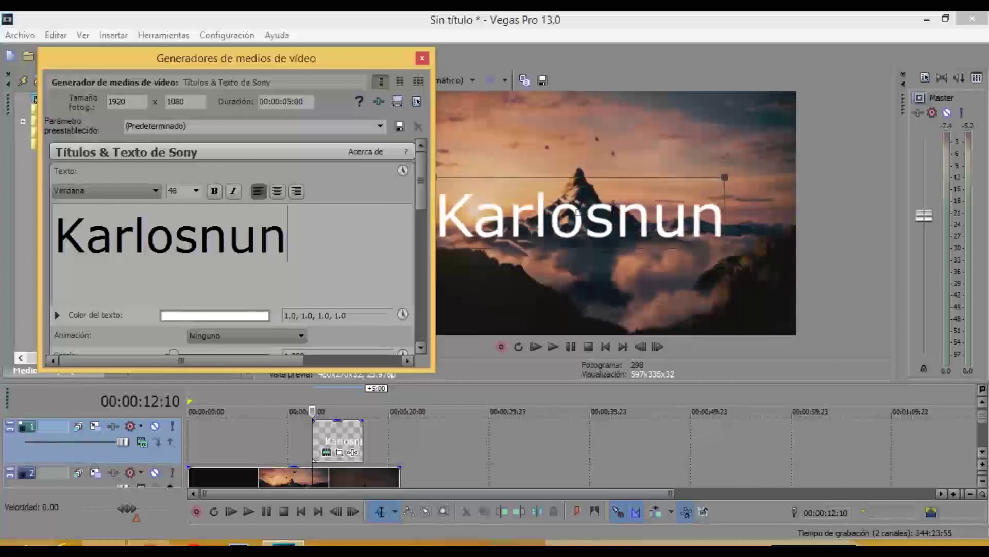
Play on to 00:00:15:15 and set the title's text colour by sampling the dark brown of the star ring in the preview
left_click(577, 213)
key("space")
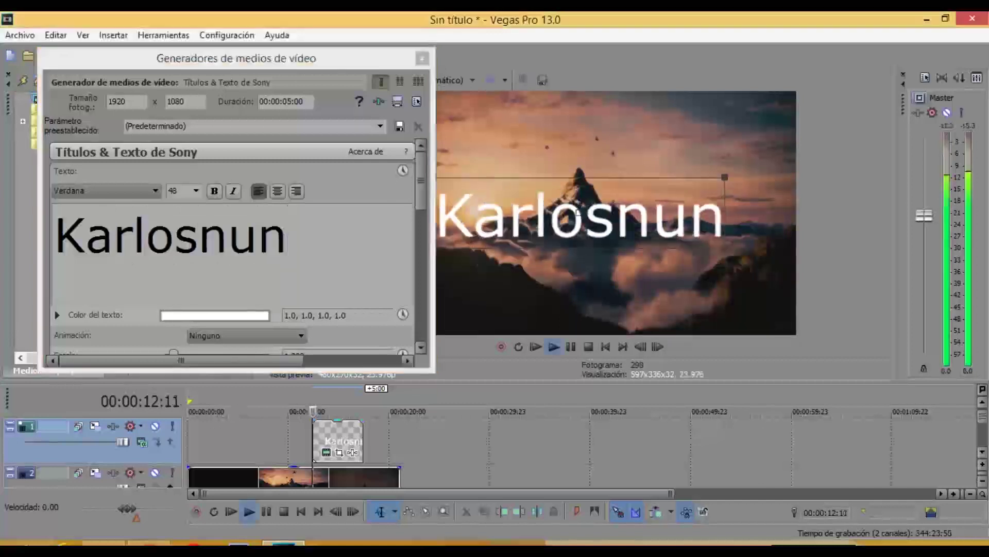
key("Return")
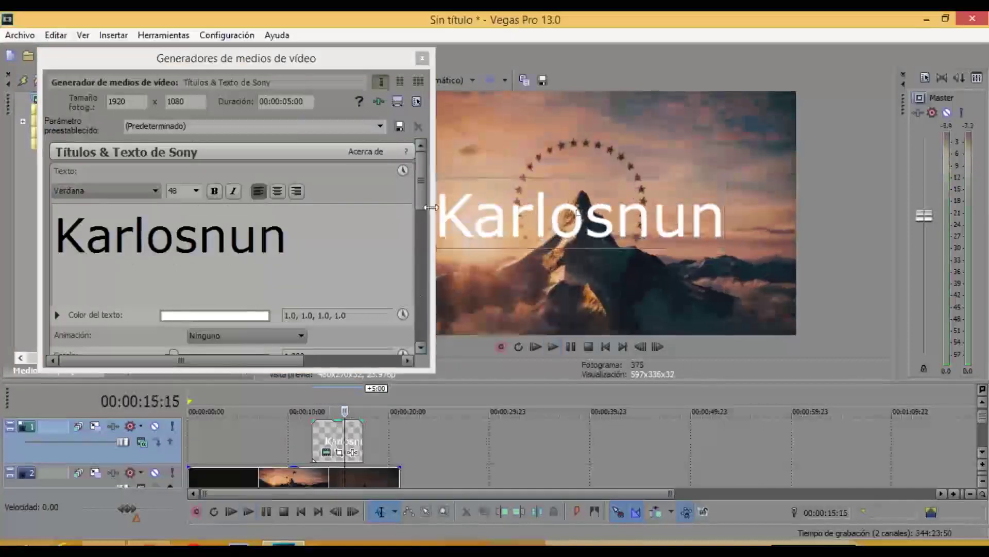
left_click(274, 256)
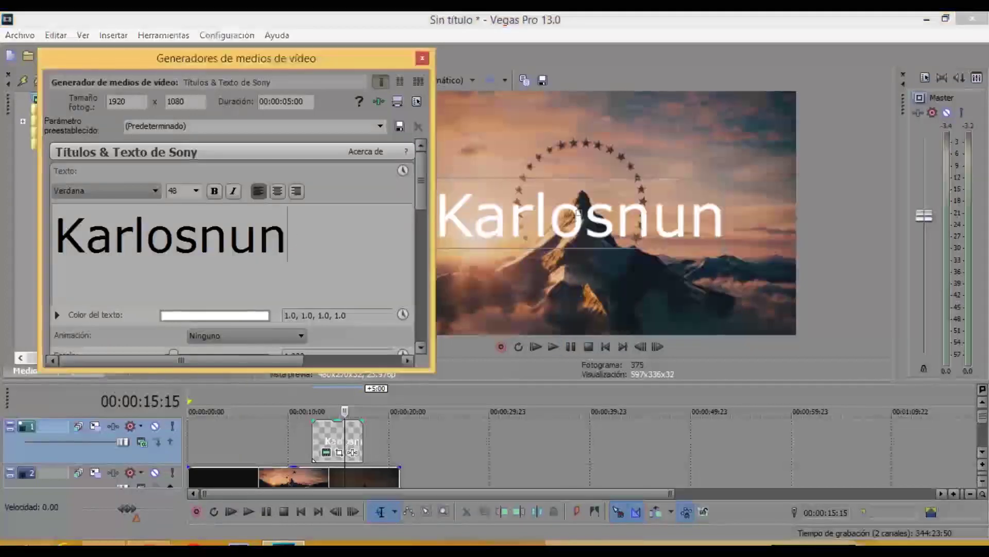
left_click_drag(285, 239, 41, 239)
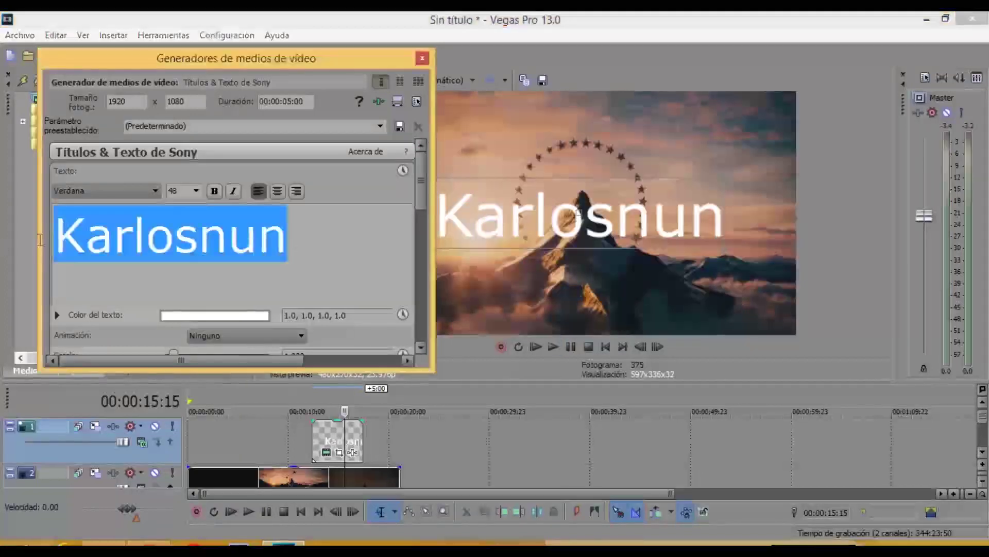
left_click(197, 319)
left_click(198, 334)
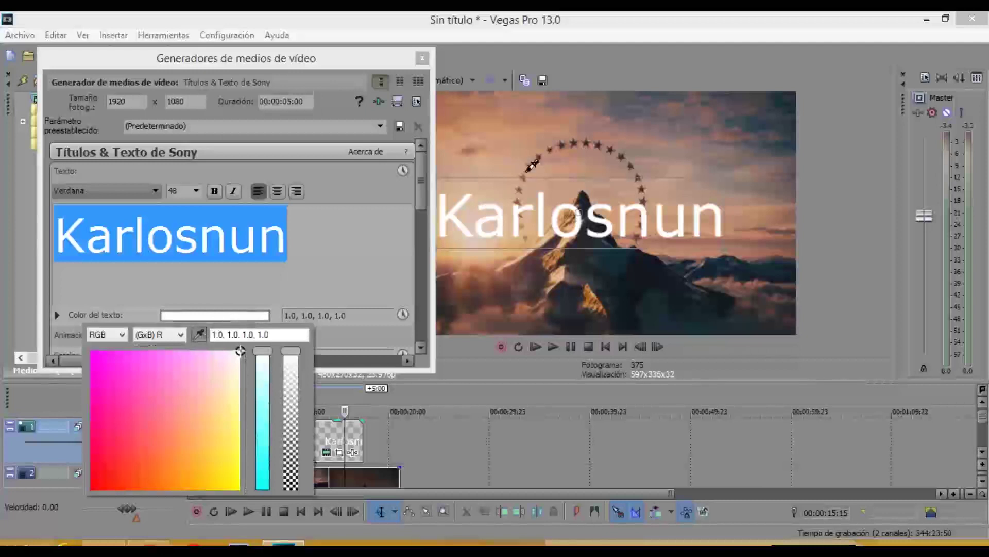
left_click(530, 166)
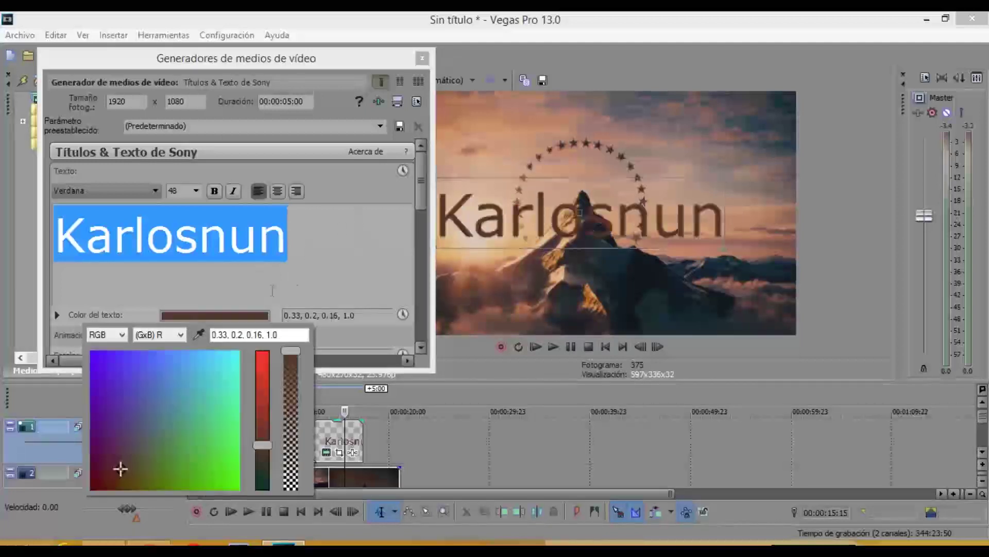
left_click(315, 283)
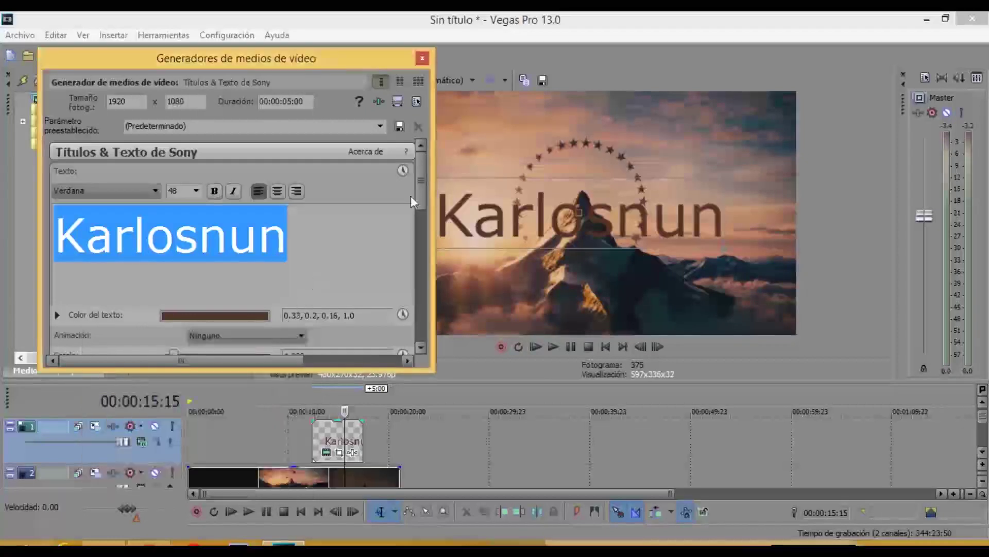
Give the title an outline of thickness 2 in a dark grey sampled from the mountain in the preview
left_click_drag(415, 190, 425, 338)
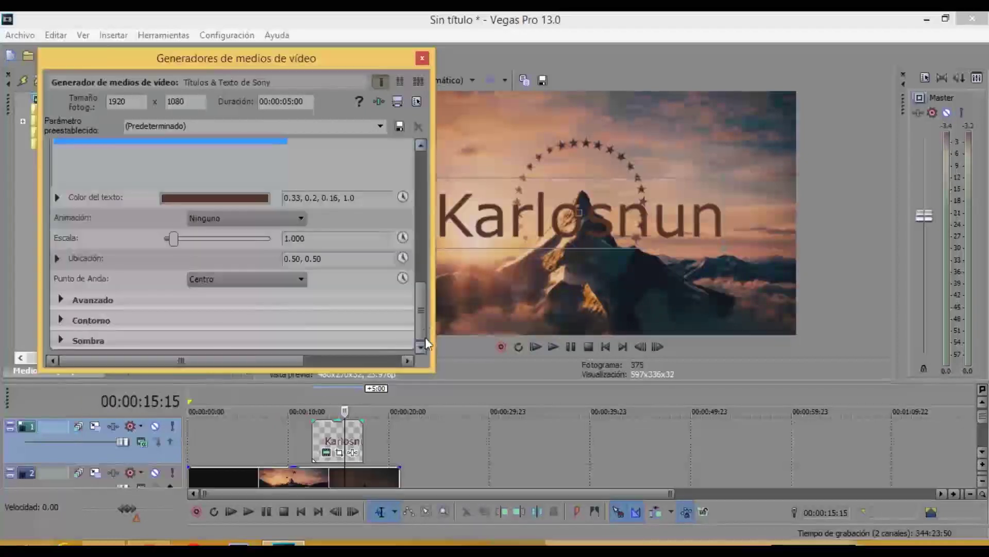
left_click(60, 320)
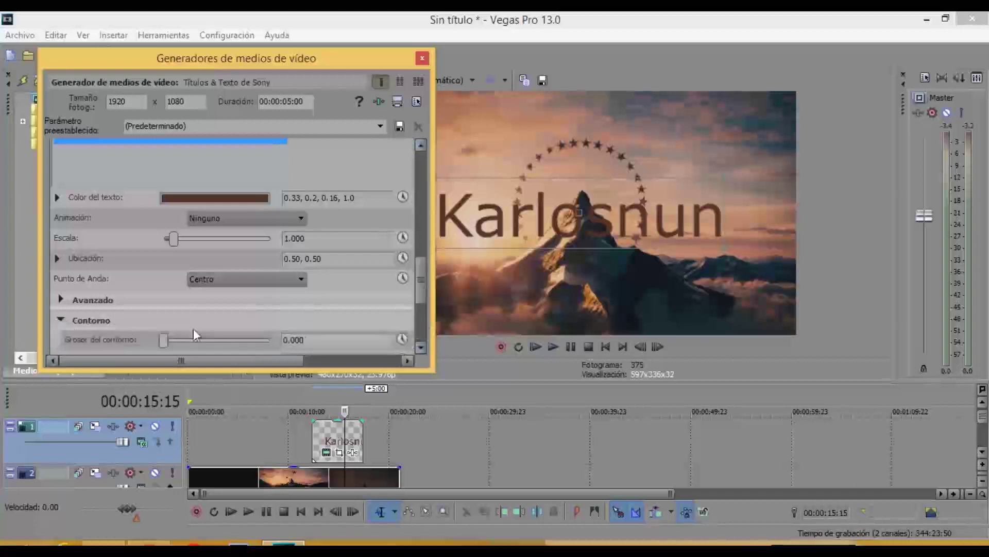
left_click_drag(421, 271, 422, 314)
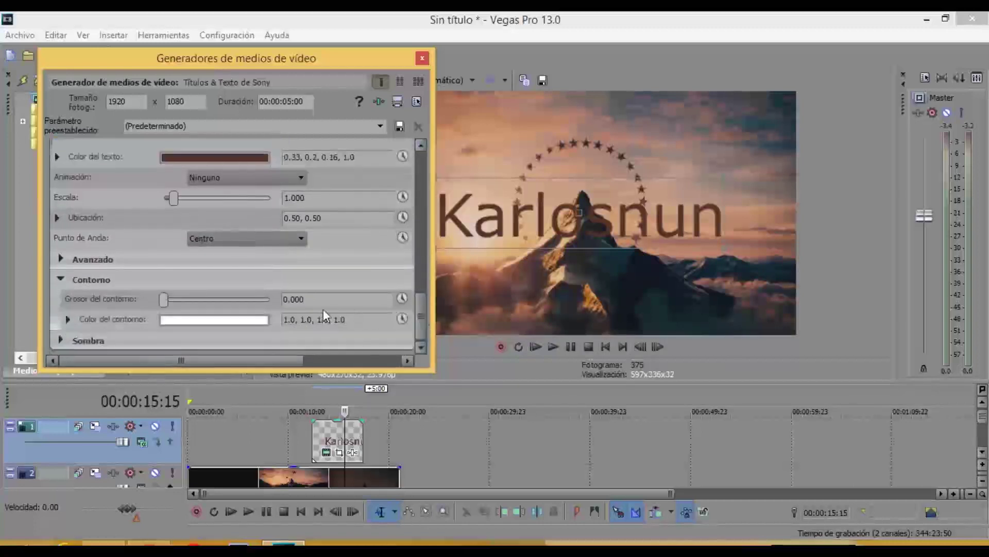
left_click(338, 301)
type("2")
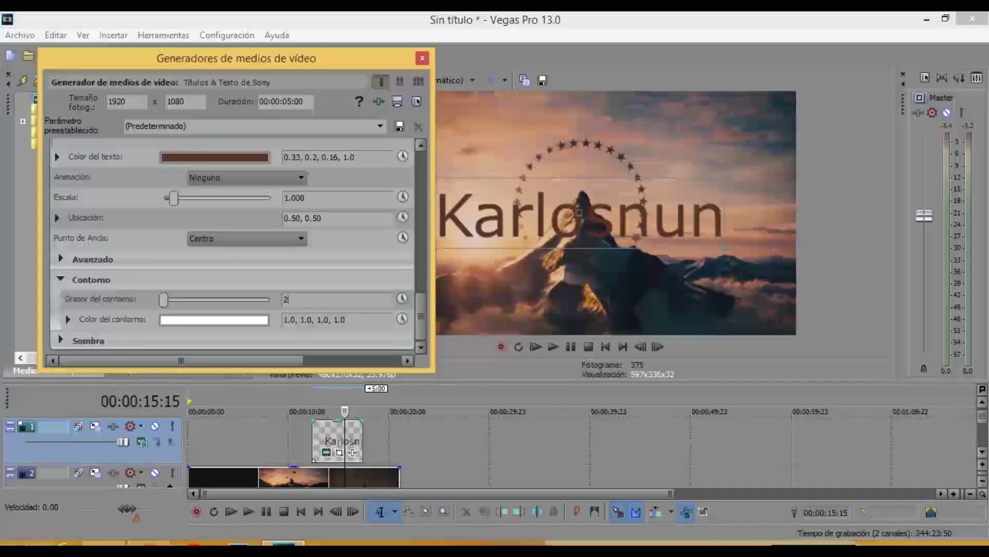
left_click(196, 320)
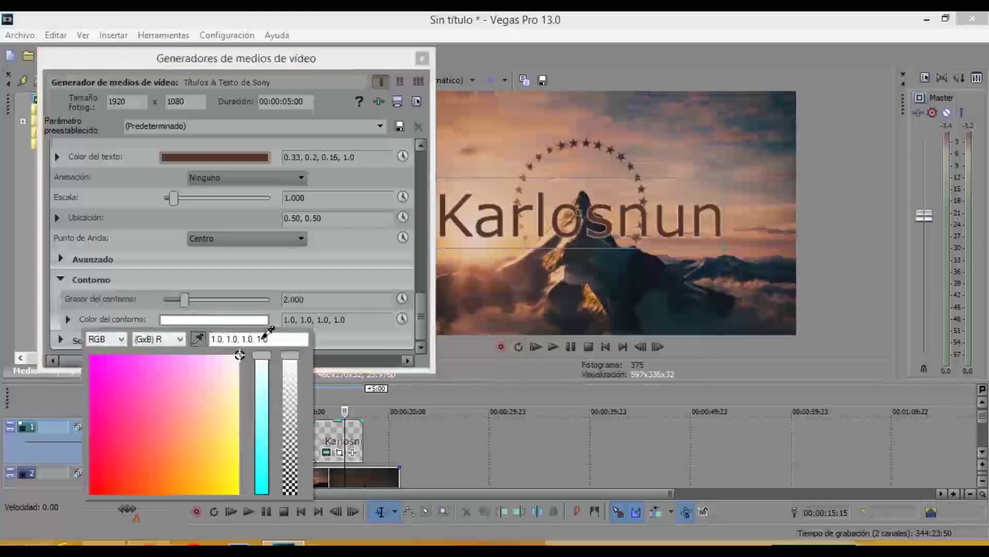
left_click(558, 289)
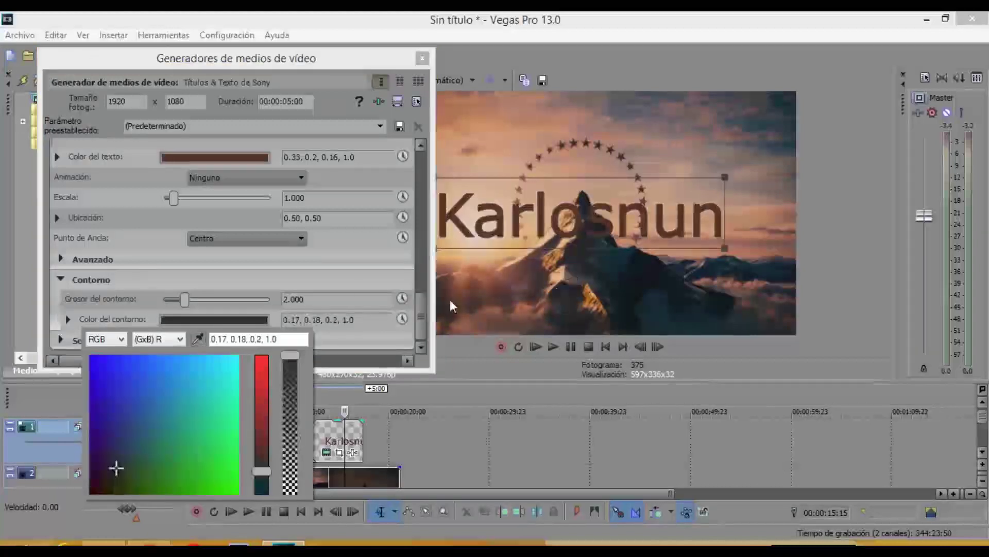
left_click(317, 269)
Change the title's font to Paramountain
left_click_drag(423, 308, 422, 173)
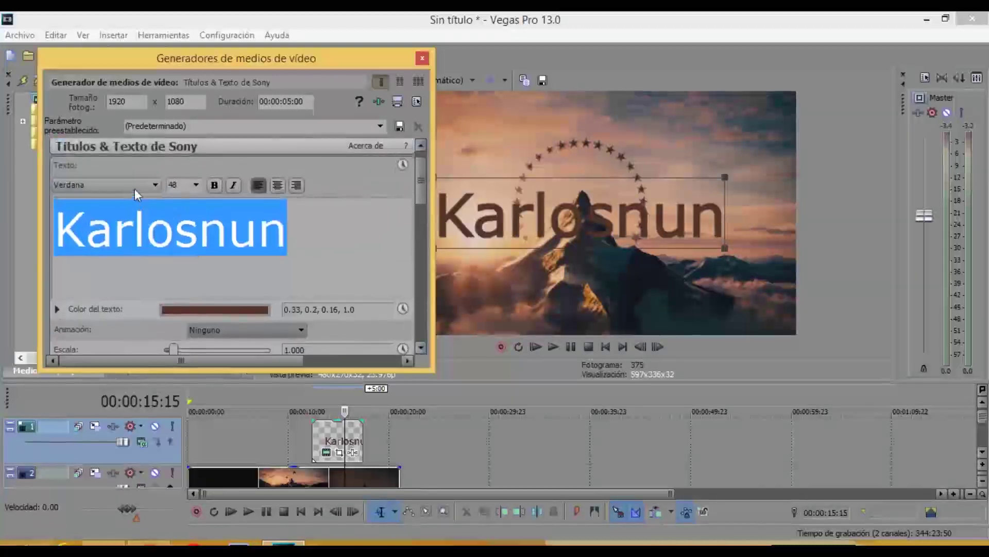
left_click(140, 185)
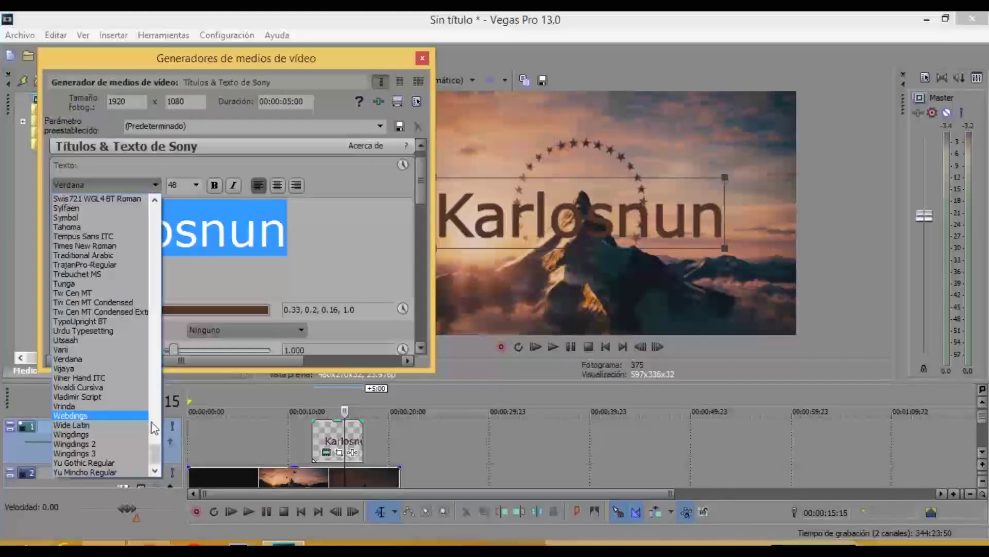
left_click_drag(156, 447, 158, 409)
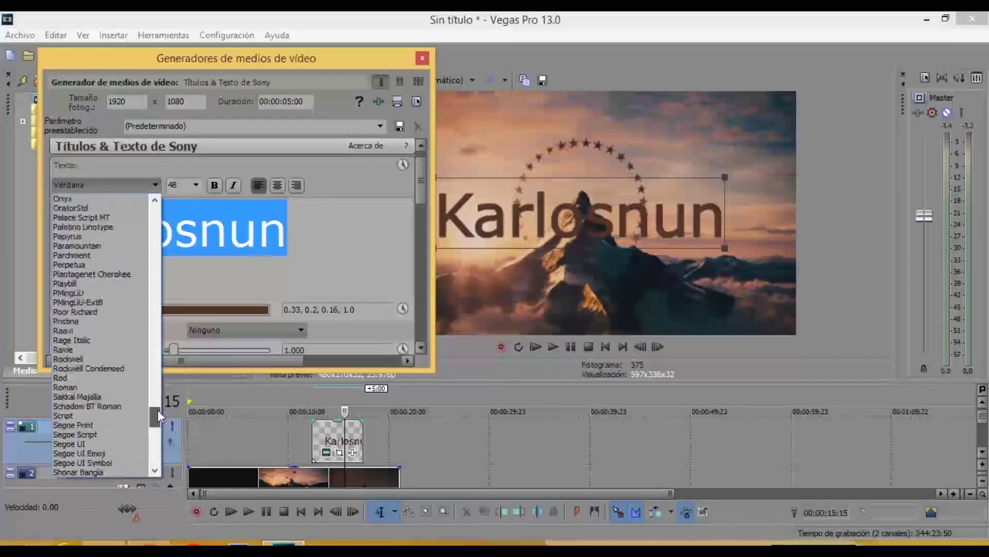
left_click(101, 247)
Set the title's font size to 90 and close the text generator
left_click(191, 185)
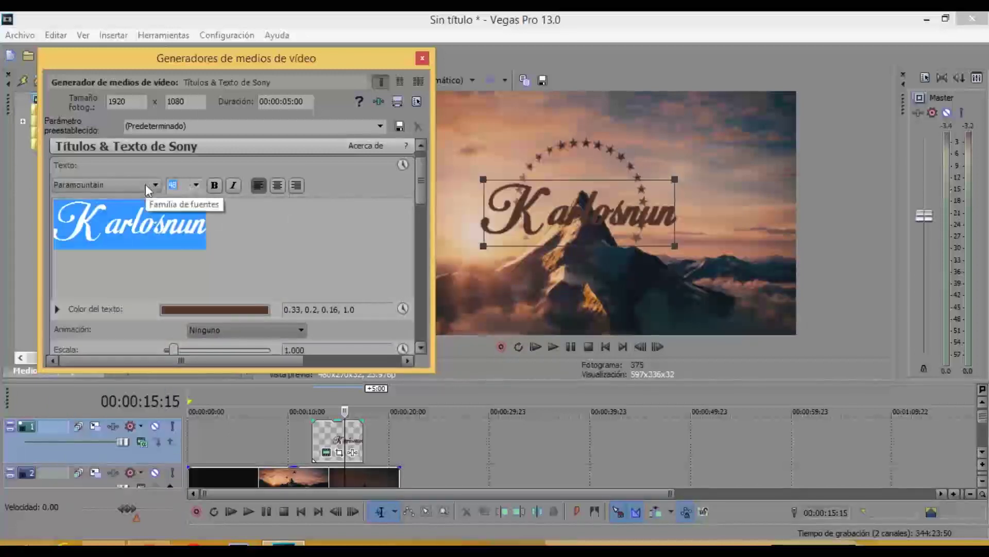
type("60")
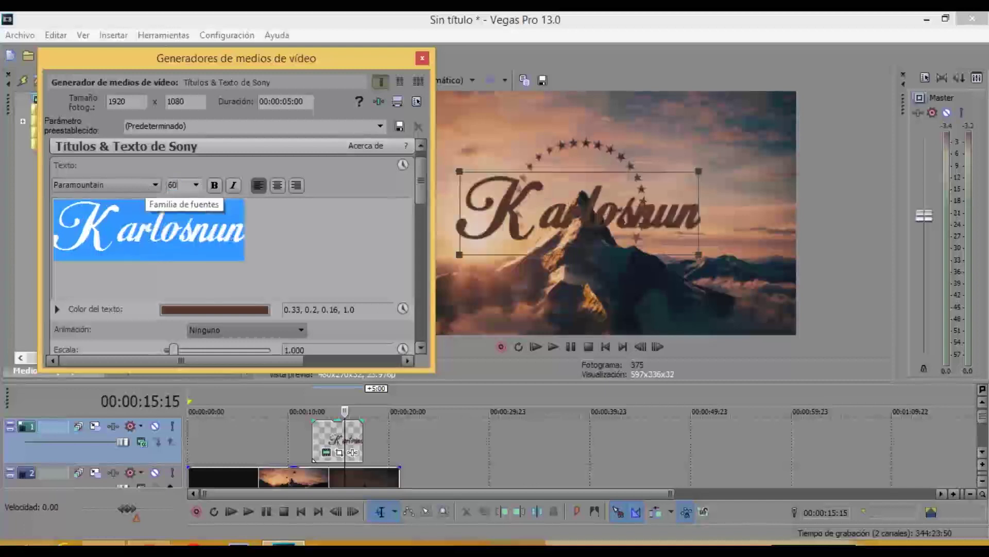
key("BackSpace")
key("BackSpace")
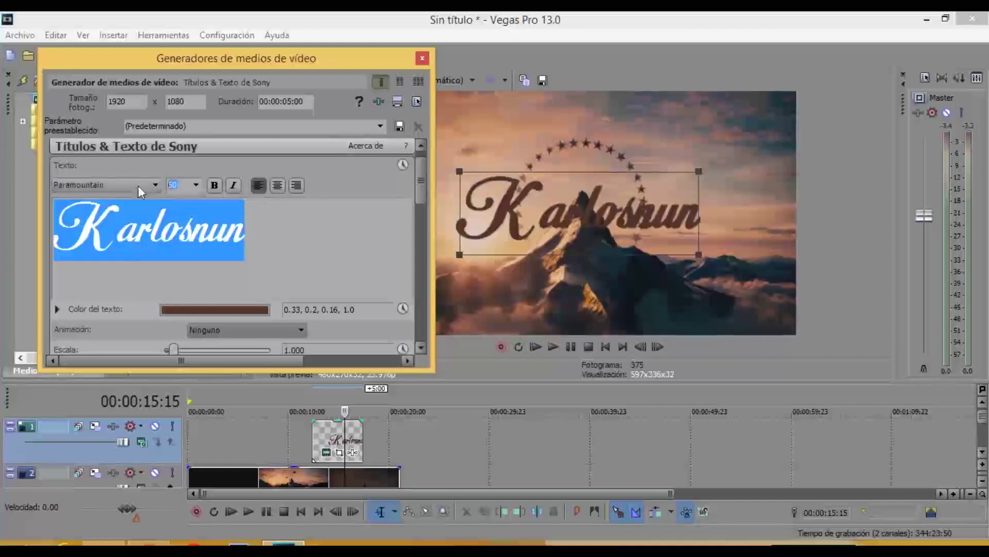
type("90")
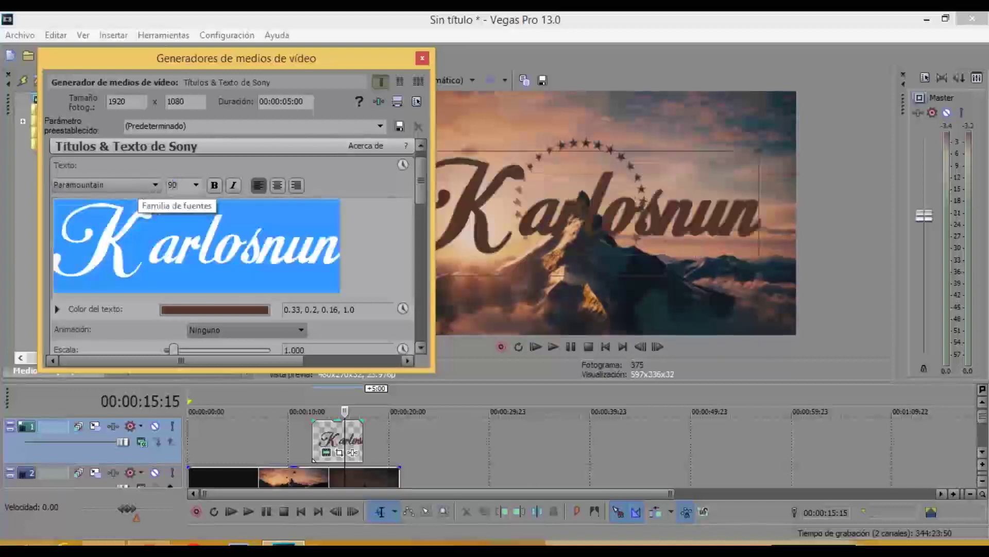
left_click(422, 57)
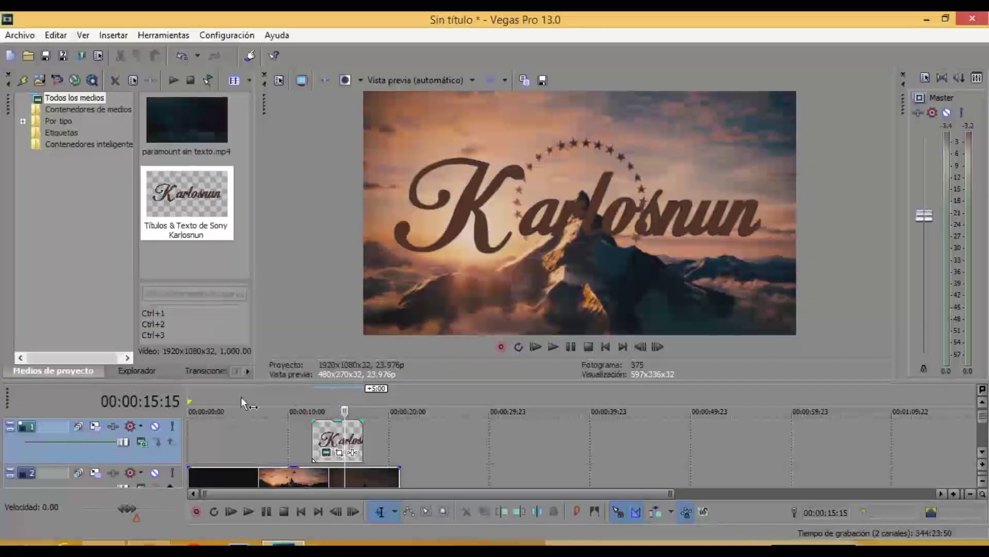
Apply the Mapa de bultos video effect with the Foco inferior izquierda preset to the title event
left_click(248, 372)
left_click(182, 370)
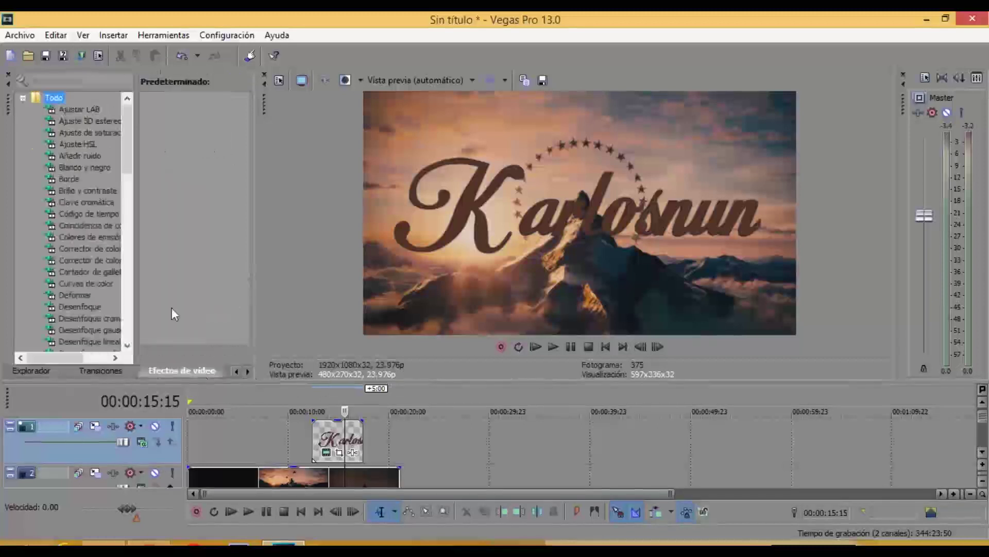
left_click_drag(128, 131, 128, 223)
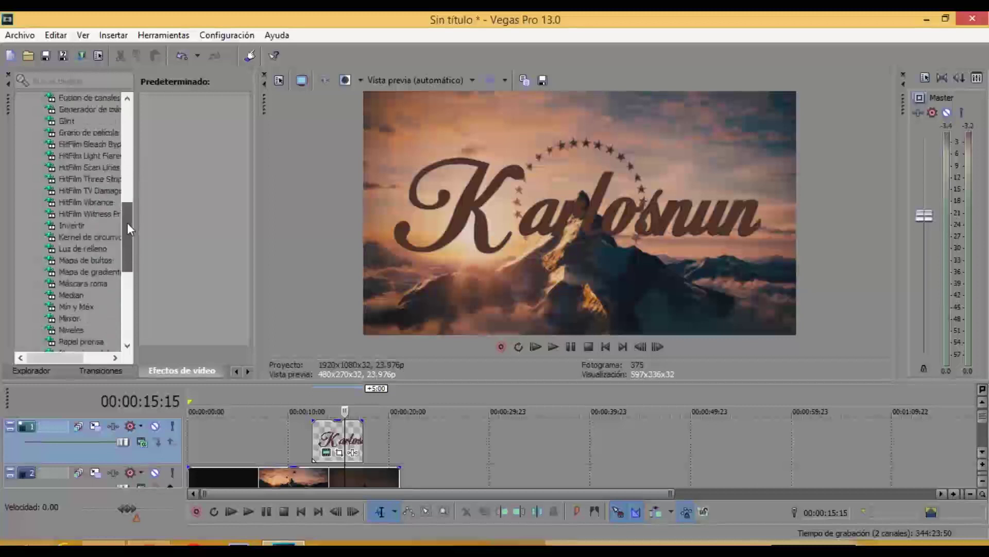
left_click(78, 259)
left_click_drag(248, 224, 248, 261)
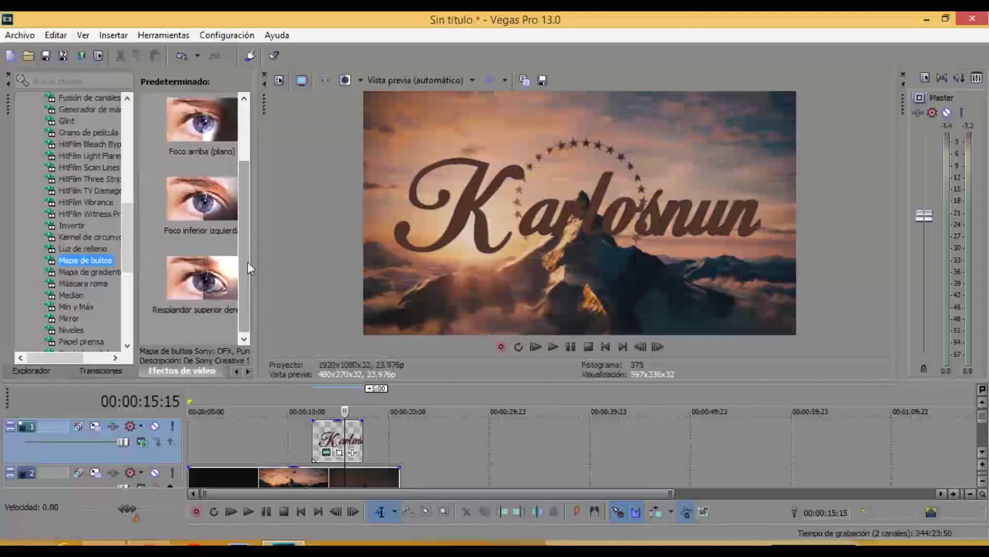
left_click_drag(203, 209, 336, 442)
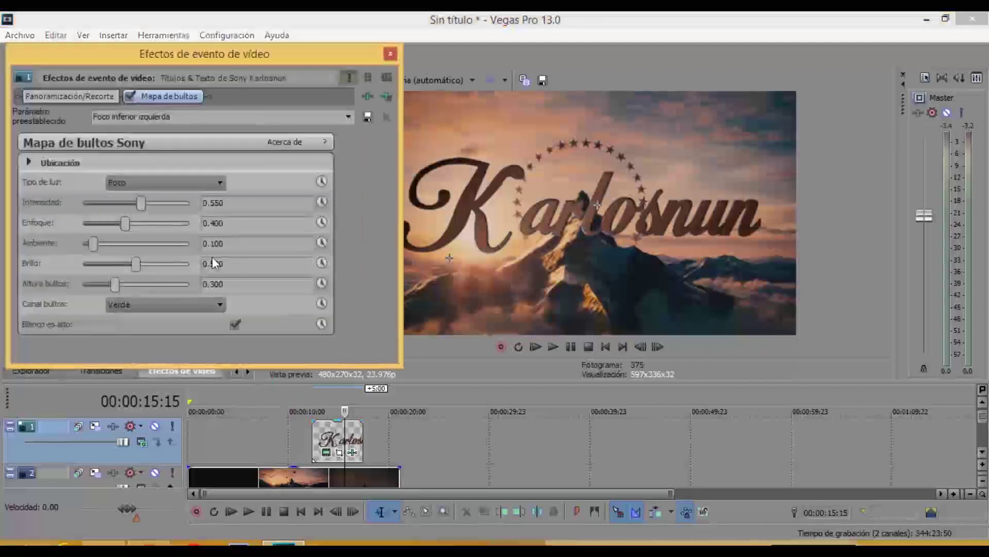
Raise the title's bump map intensity to about 0.653, focus to 0.469, ambient to 0.197 and brightness to 0.823
left_click_drag(143, 204, 171, 268)
Try the Azul bump channel with a slightly different bump height, and return to Verde with a height of 0.300
left_click(136, 304)
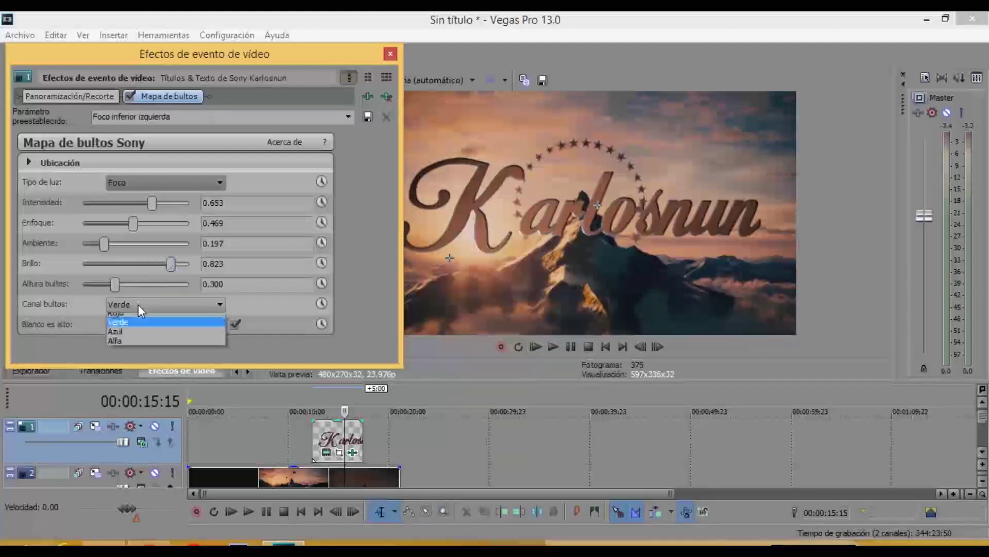
left_click(131, 332)
left_click(149, 308)
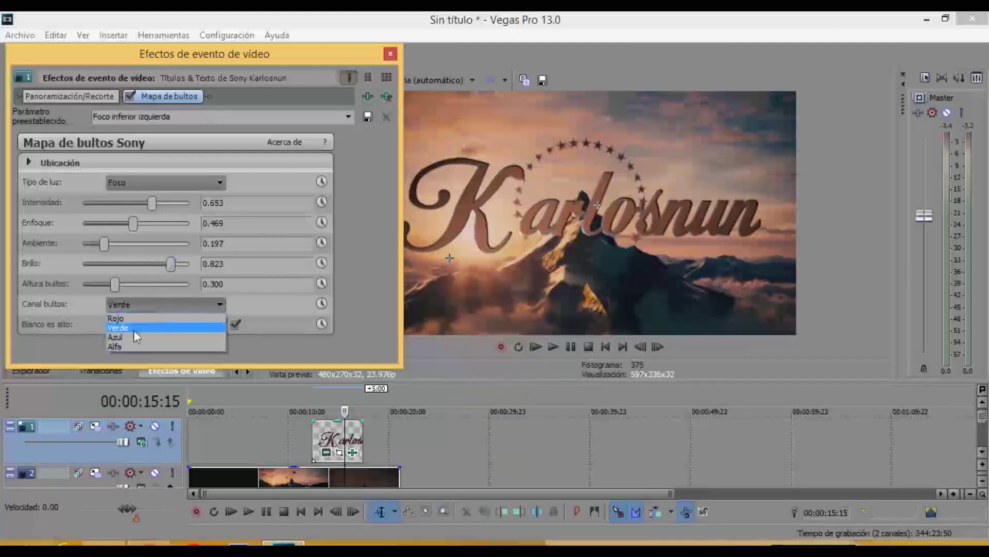
left_click(131, 335)
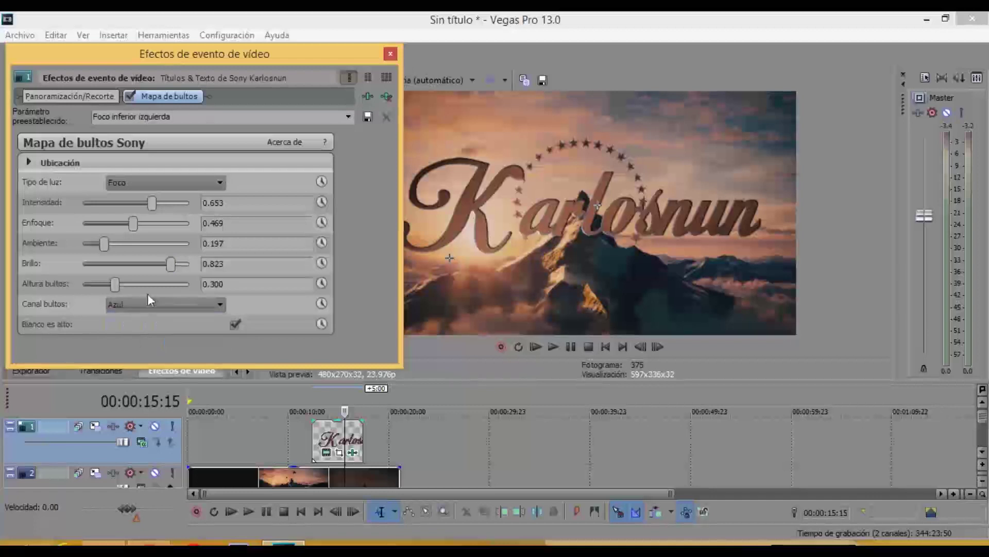
left_click_drag(116, 289, 123, 289)
left_click(233, 284)
type("0")
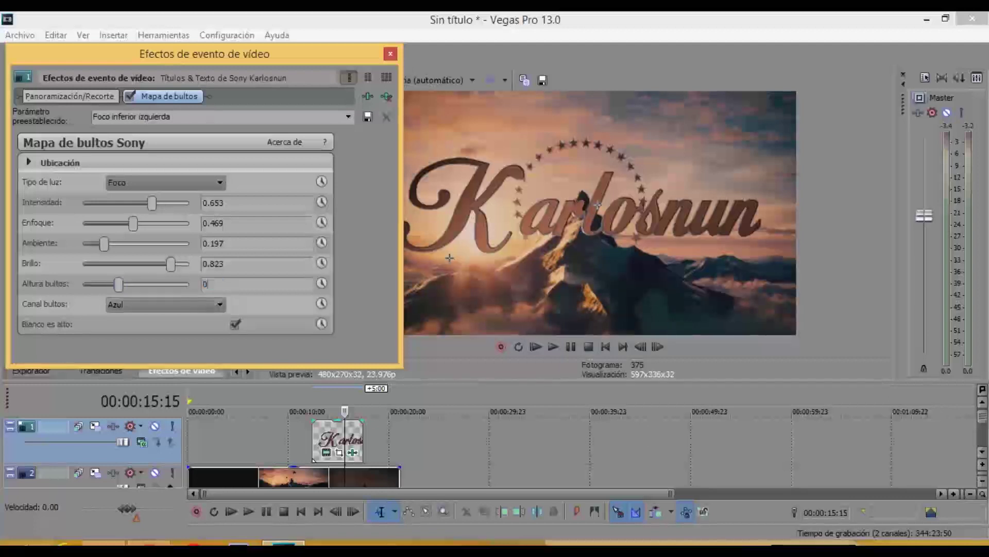
left_click(185, 309)
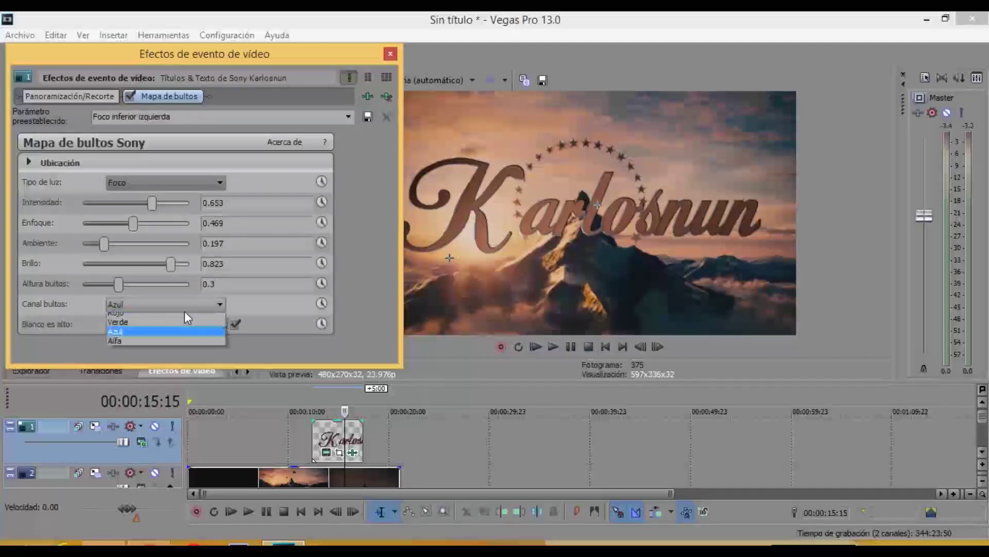
left_click(128, 327)
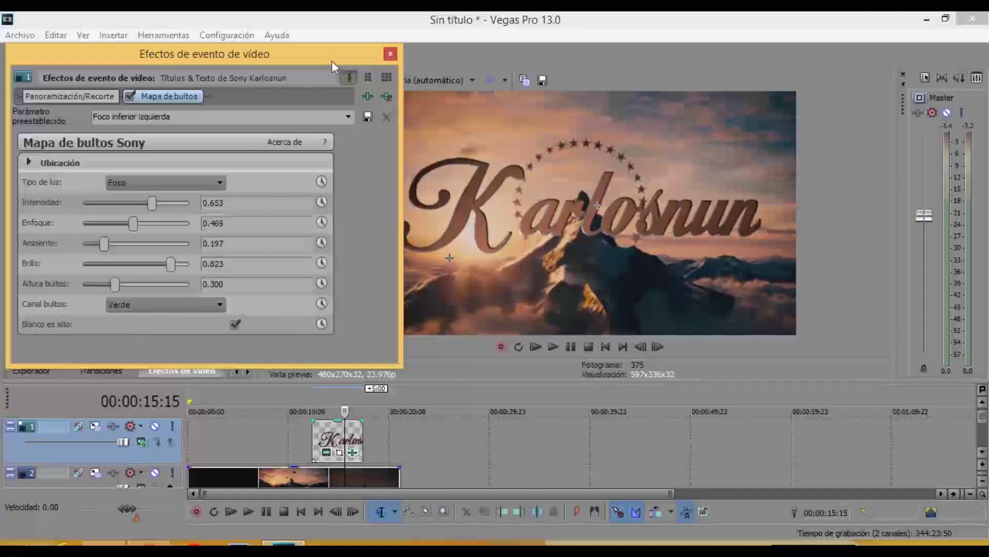
Close the effect settings and place the playhead at the title event's start, at 00:00:12:10
left_click(391, 54)
left_click_drag(344, 411, 320, 411)
scroll(339, 435, "up", 2)
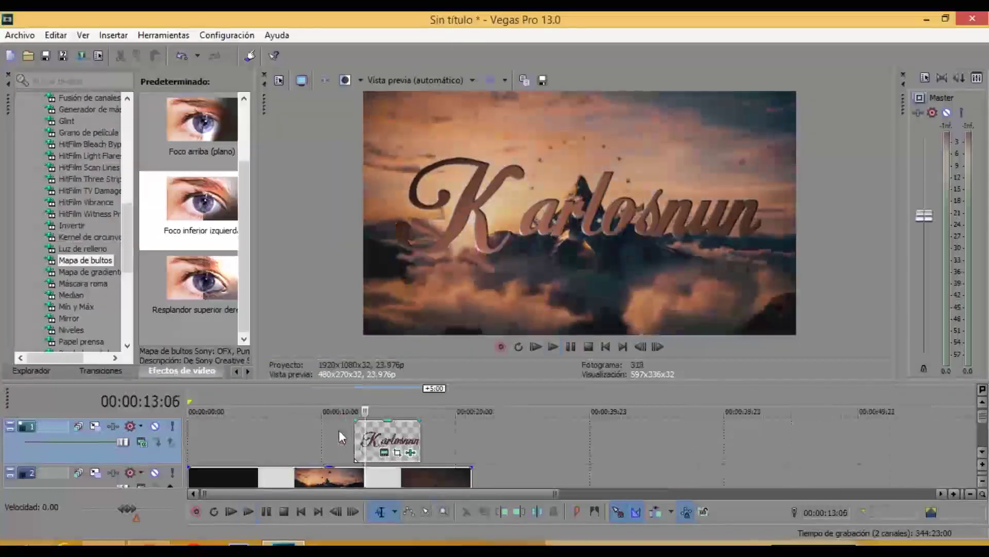
left_click(363, 434)
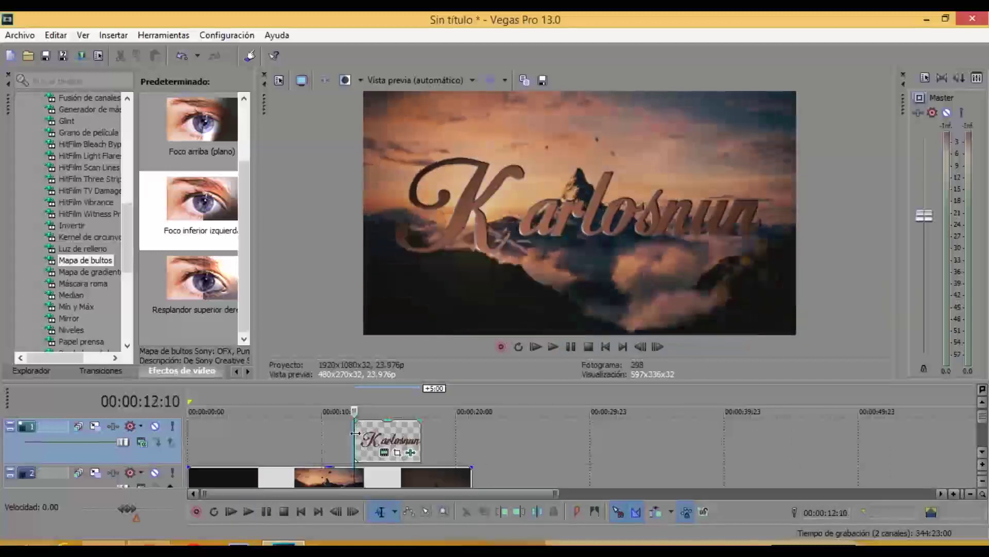
In the title event's pan/crop, size the starting frame to about 791.7 by 445.3 and move its centre to Y 892.9
left_click(398, 454)
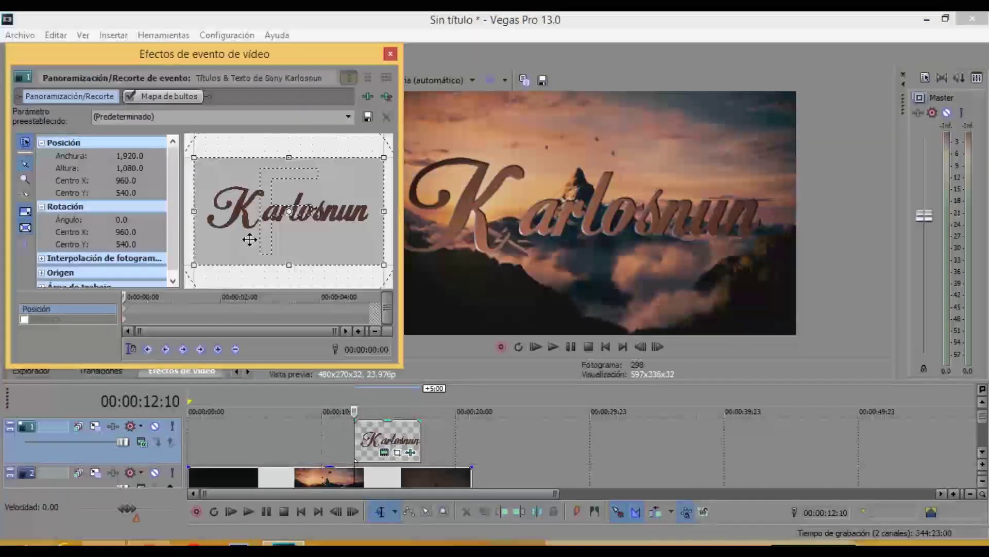
scroll(249, 240, "down", 5)
scroll(250, 238, "down", 1)
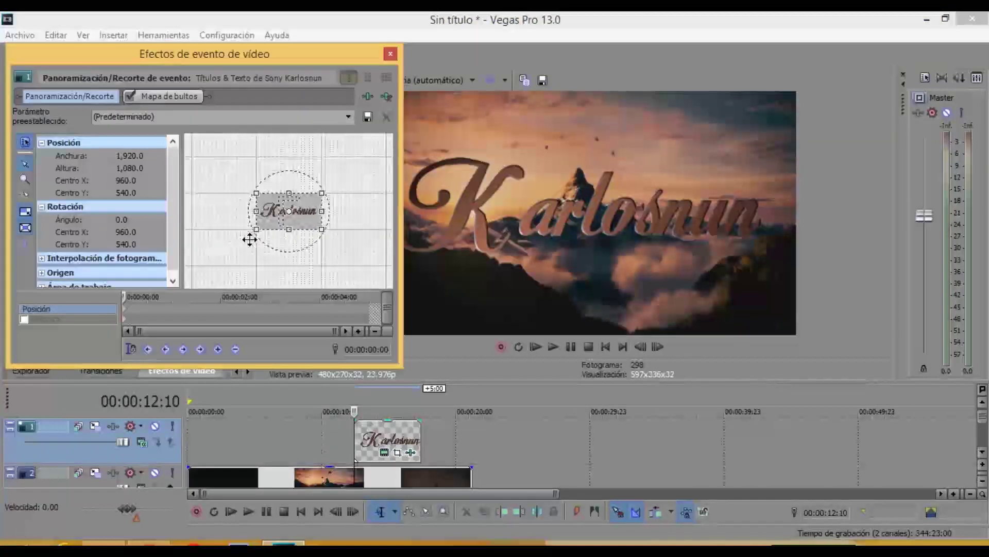
scroll(259, 230, "down", 1)
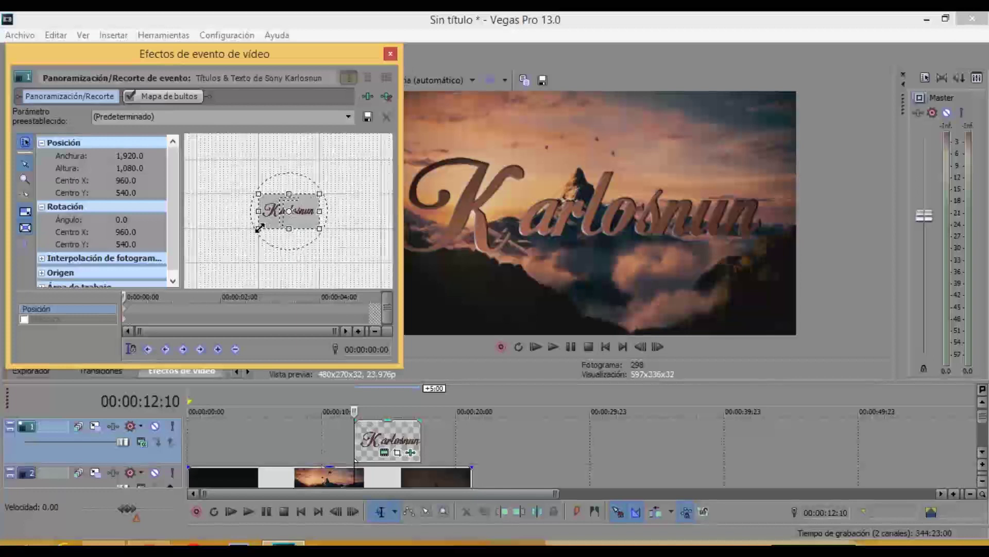
left_click(24, 249)
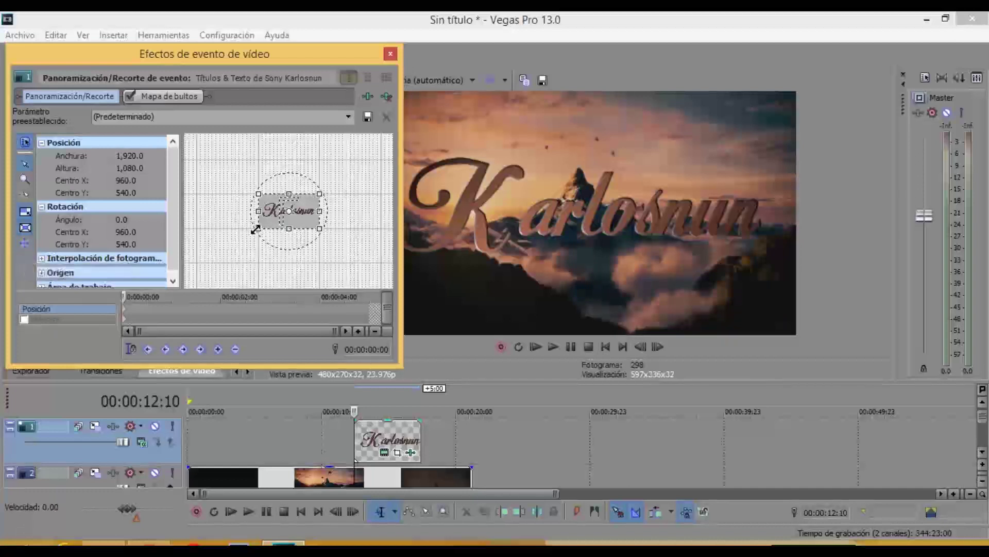
left_click_drag(256, 230, 275, 219)
scroll(279, 233, "up", 5)
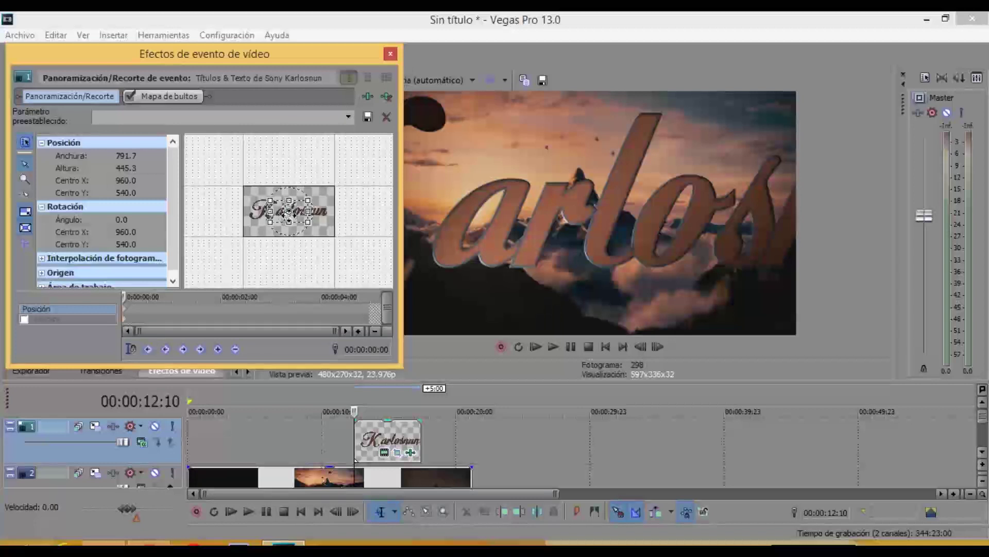
left_click_drag(291, 213, 292, 232)
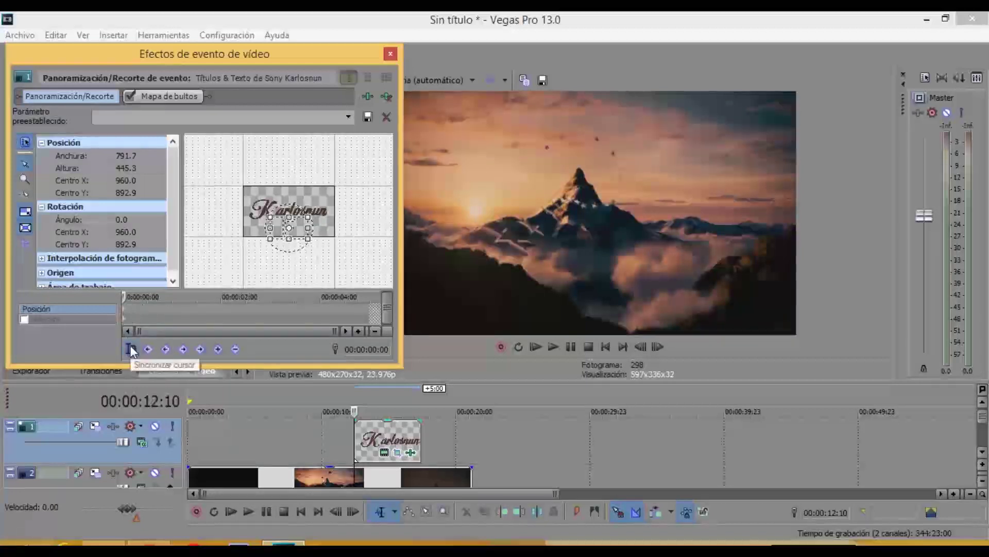
Sync the pan/crop cursor with the timeline and extend the title event to the end of the background clip
left_click_drag(124, 298, 322, 302)
left_click_drag(420, 431, 467, 430)
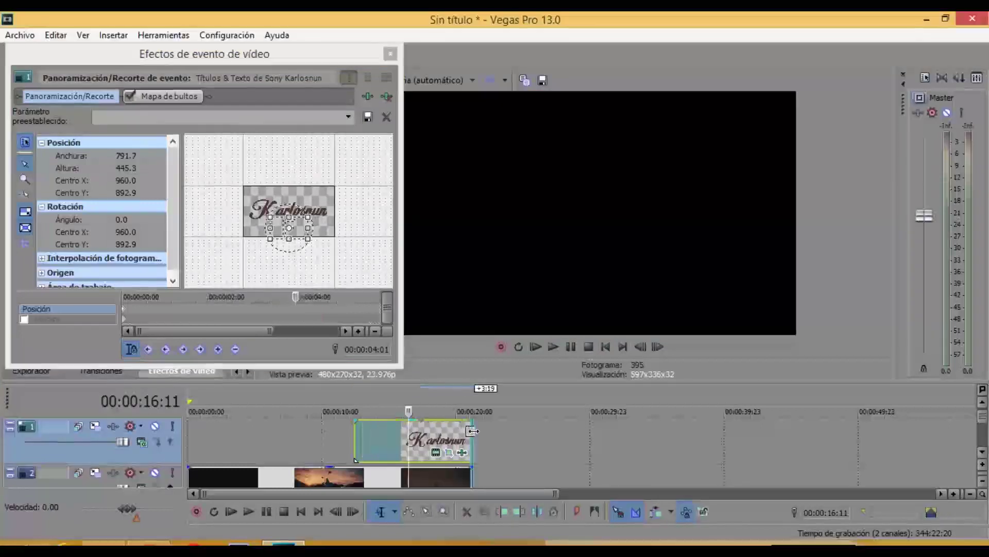
Add a pan/crop keyframe at 00:00:04:19 and enlarge its frame to about 5,379.5 by 3,026.0, centred at Y 851.8
key("space")
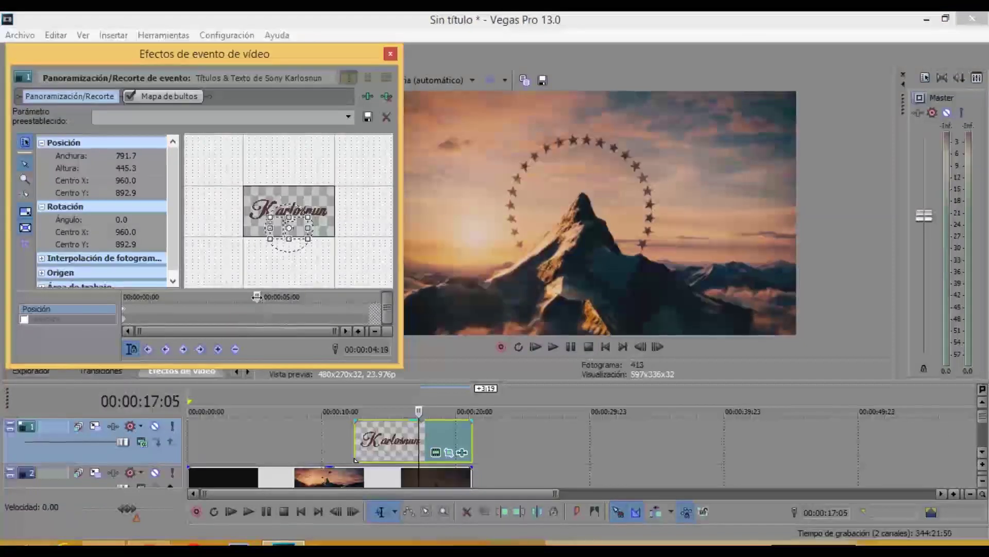
left_click(218, 349)
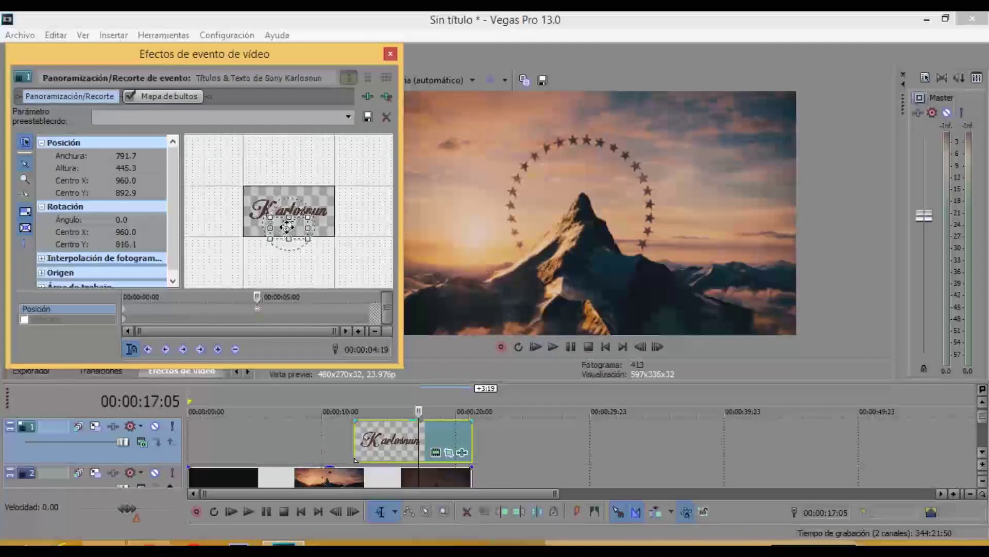
left_click_drag(294, 227, 297, 214)
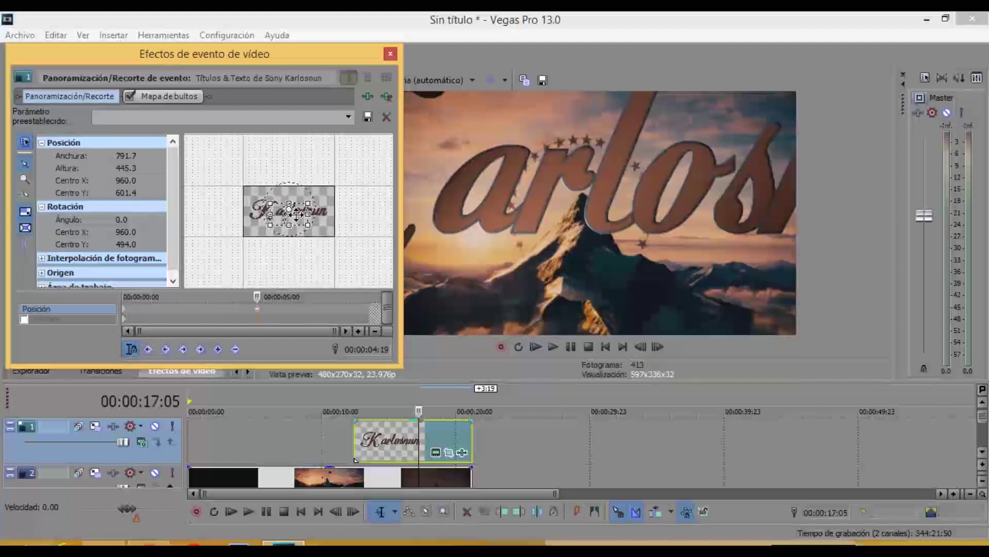
left_click_drag(269, 224, 183, 295)
scroll(225, 252, "down", 2)
left_click_drag(204, 264, 198, 268)
left_click_drag(292, 222, 292, 231)
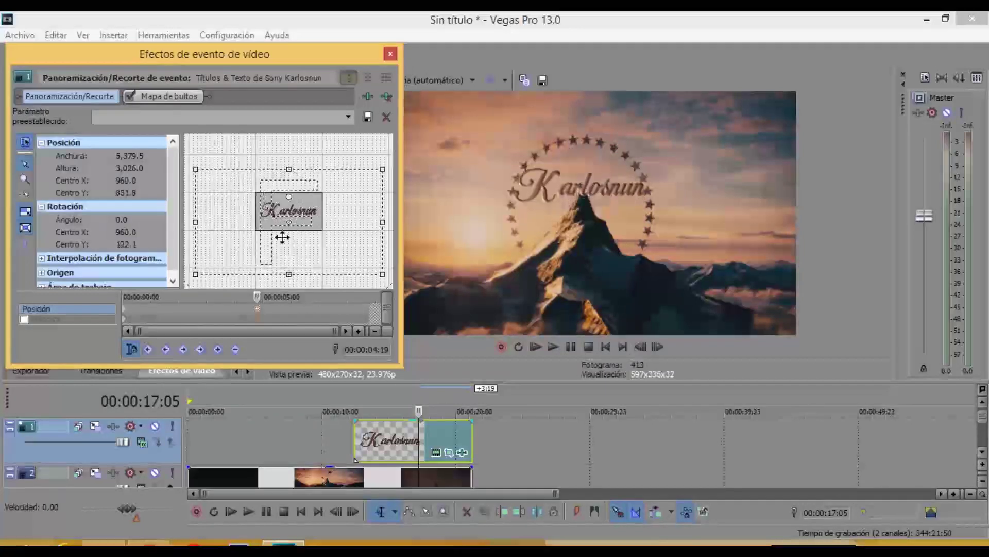
Refine the keyframe's frame to about 5,963.7 by 3,354.6 with its centre at Y 949.2, and close pan/crop
scroll(283, 237, "down", 1)
left_click_drag(208, 266, 197, 276)
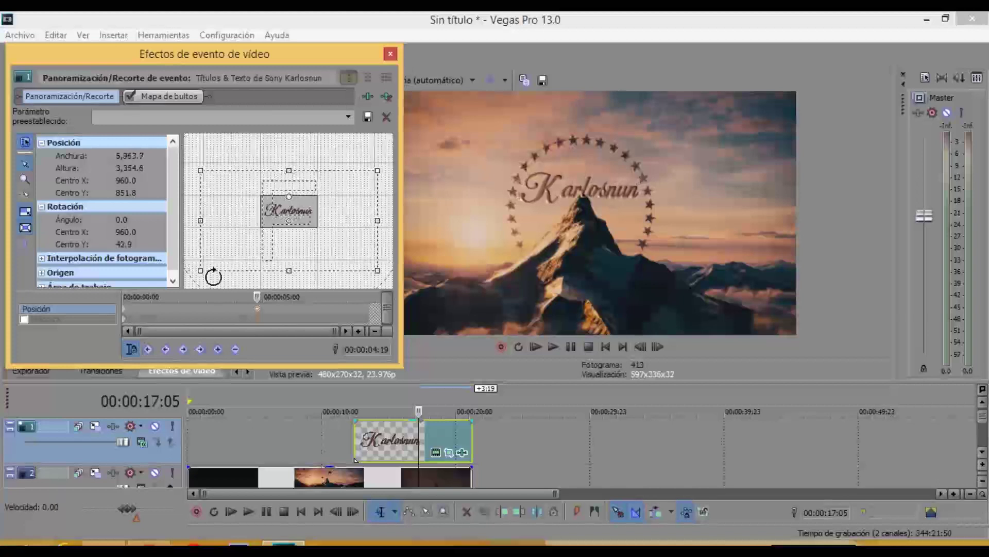
left_click_drag(297, 234, 298, 235)
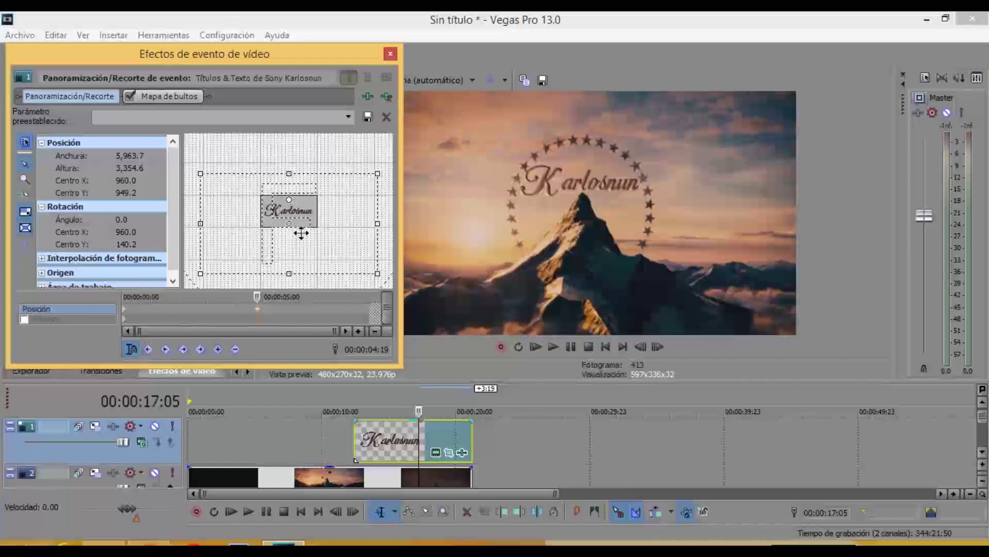
left_click(390, 54)
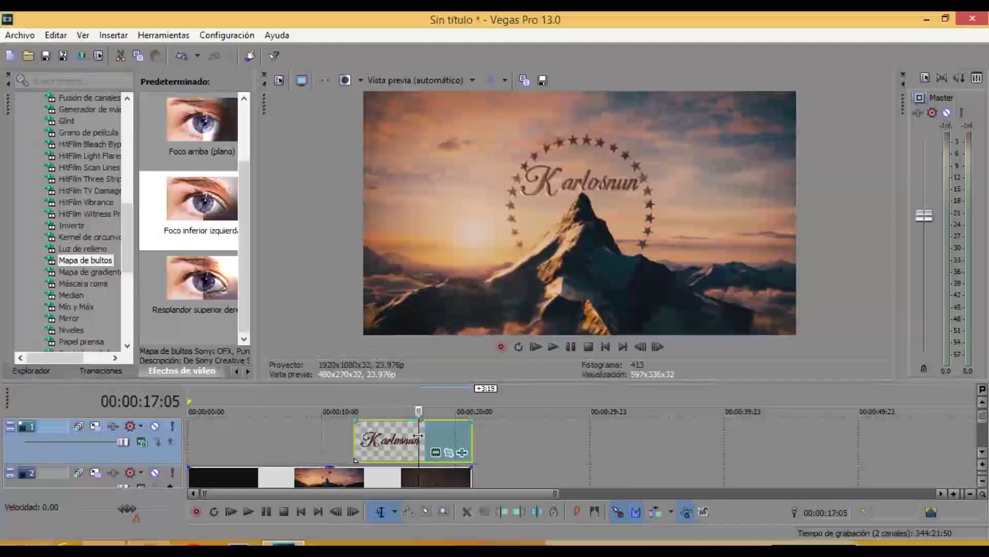
Play the animation from just before the title event and pause it at 00:00:19:01
left_click(334, 411)
left_click(553, 347)
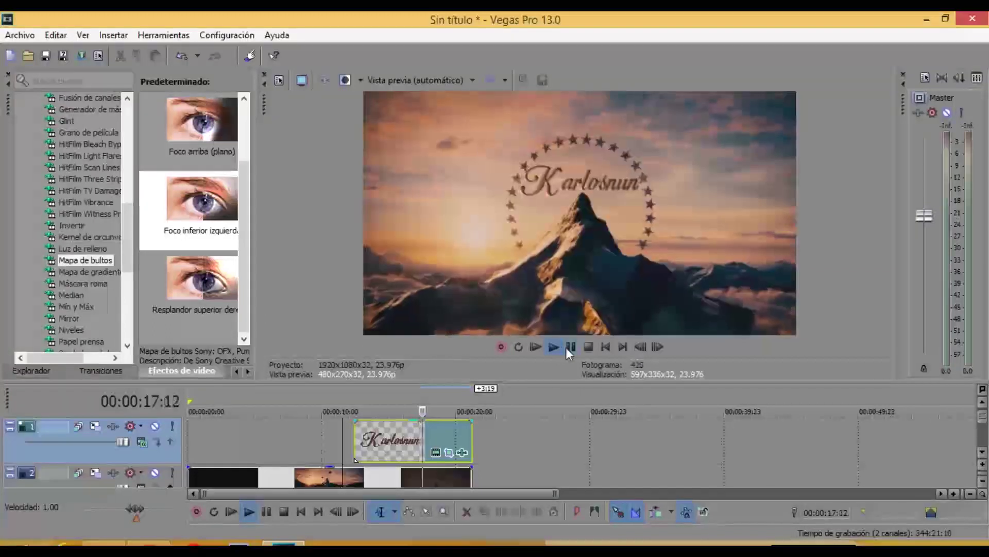
left_click(570, 348)
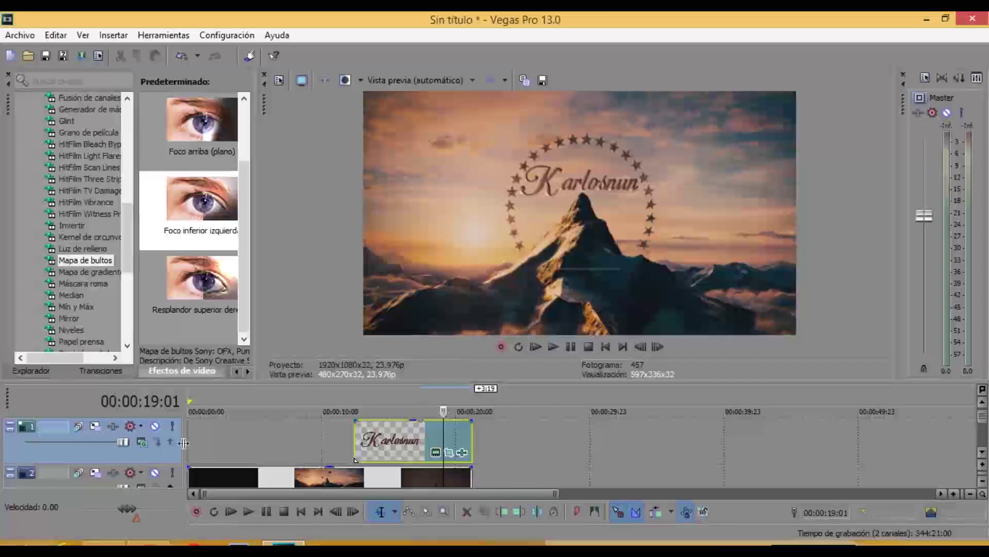
Insert a new video track above the title track and add a text media event at 00:00:19:01
right_click(165, 456)
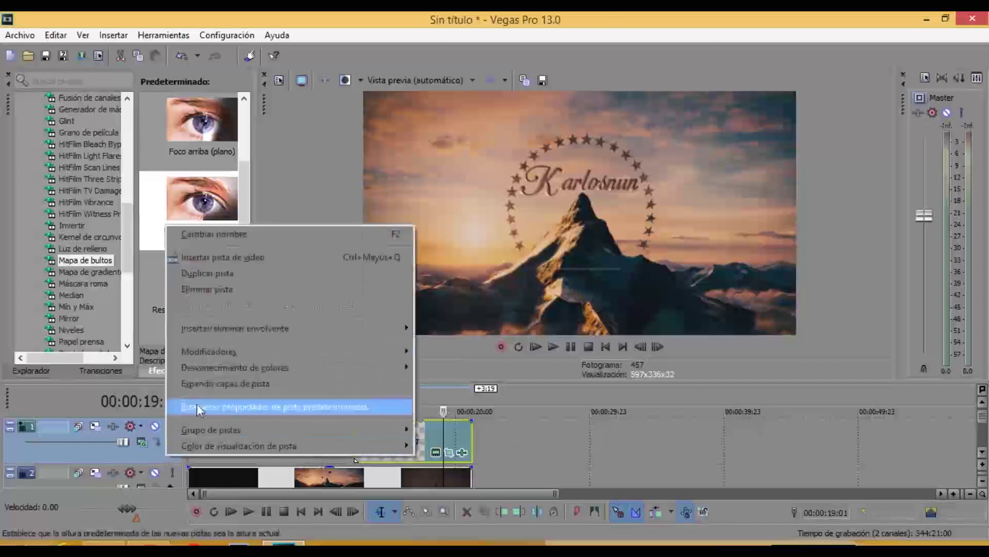
left_click(260, 258)
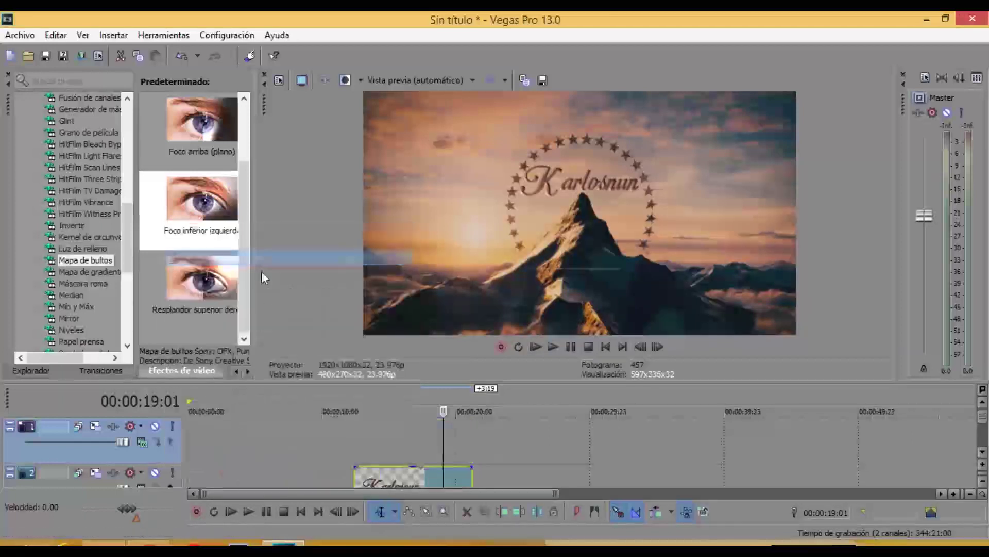
right_click(423, 437)
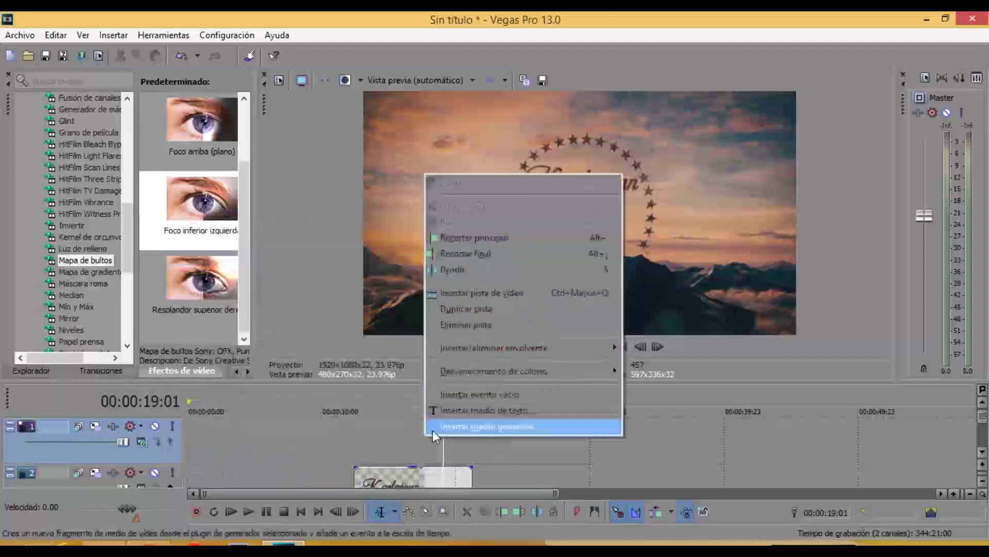
left_click(471, 406)
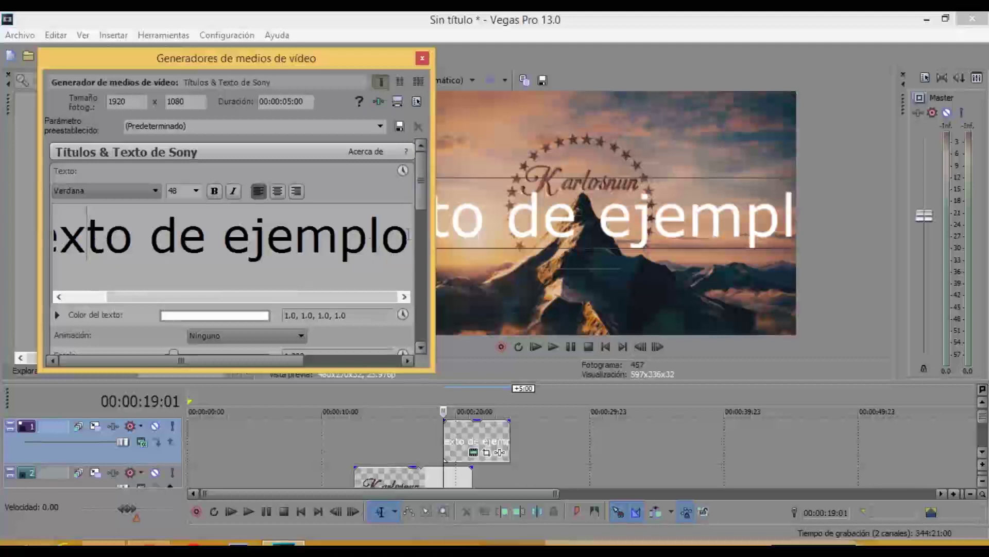
Replace the new text event's sample text with TUTORIALES
key("ctrl+a")
type("tu")
key("BackSpace")
key("BackSpace")
type("TUTORIALES")
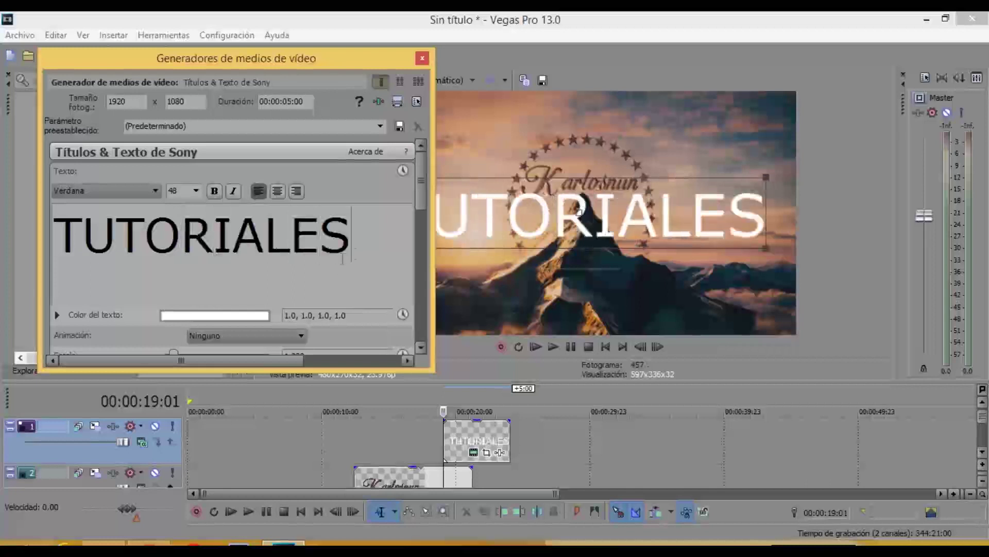
Set the TUTORIALES text's font size to 22 and move it down over the lower part of the mountain
left_click_drag(357, 241, 70, 241)
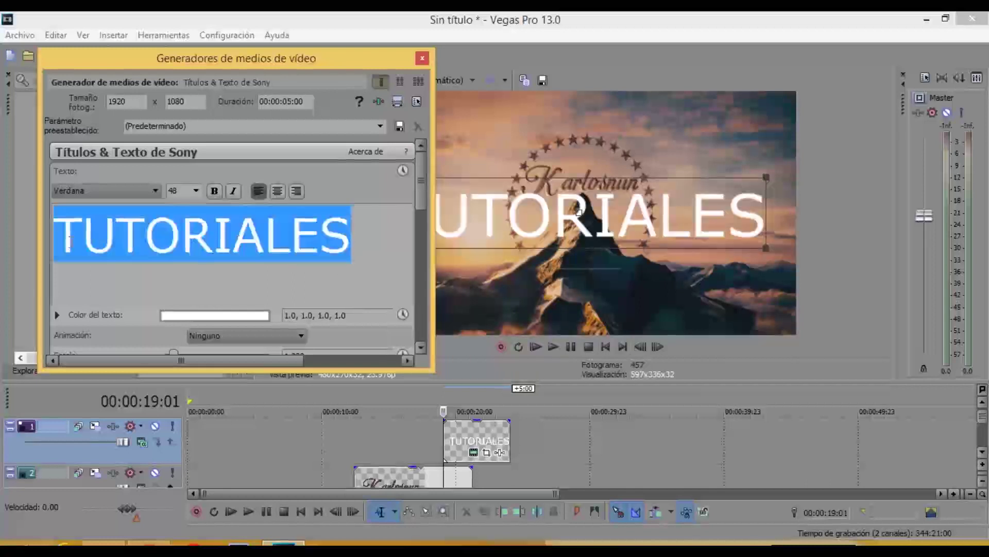
left_click(138, 190)
left_click(138, 191)
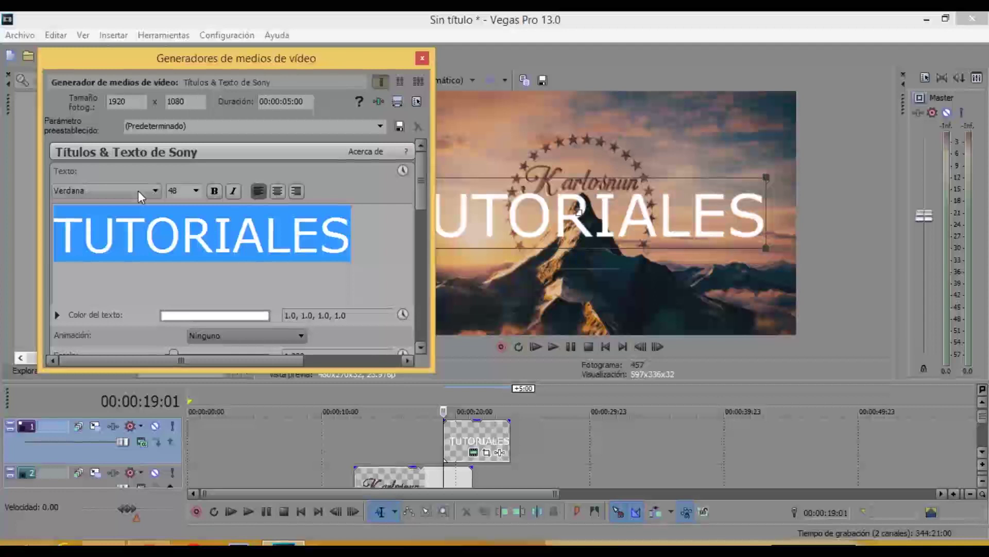
left_click(196, 191)
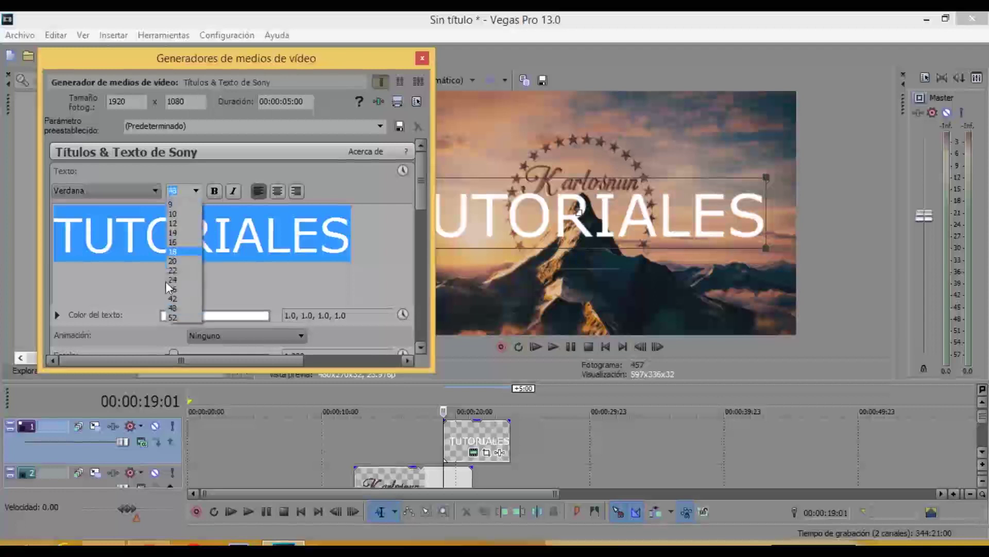
left_click(174, 270)
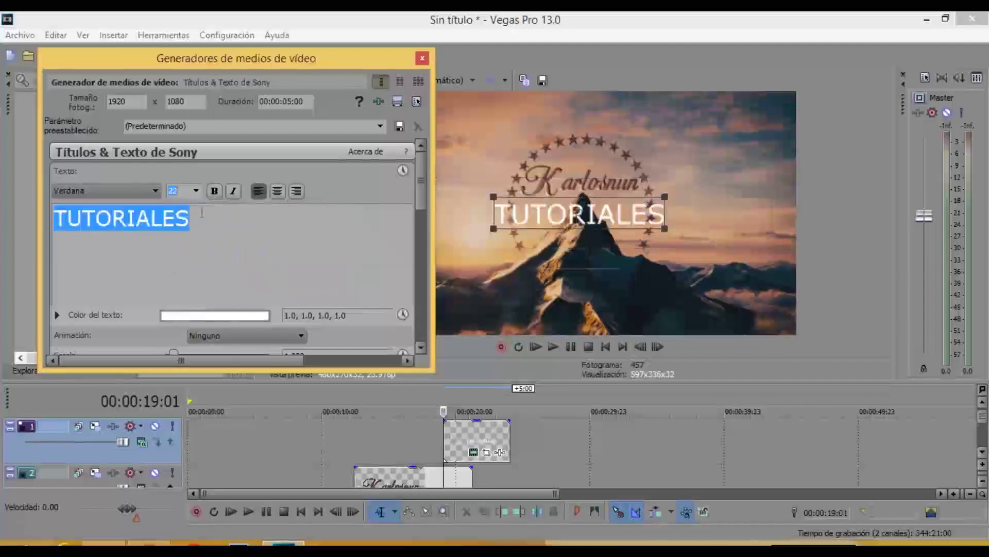
left_click_drag(581, 217, 581, 287)
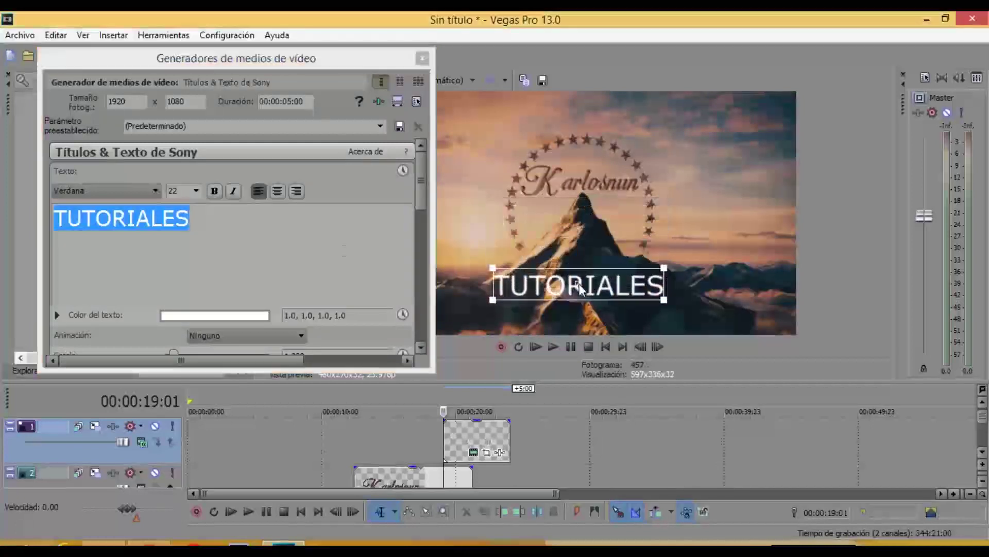
Set the TUTORIALES text's font size to 11 and move the text slightly up over the mountain
left_click(168, 191)
left_click(194, 191)
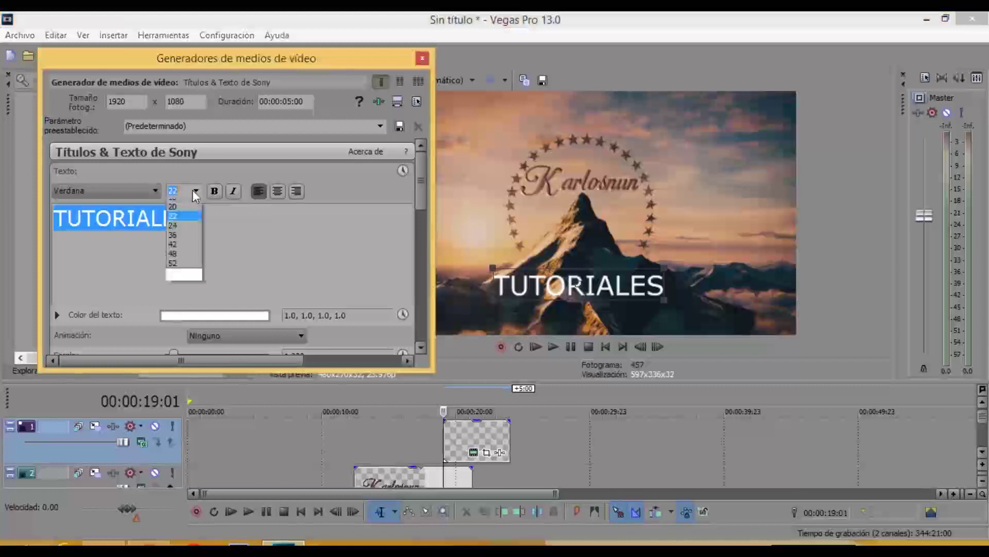
left_click(181, 208)
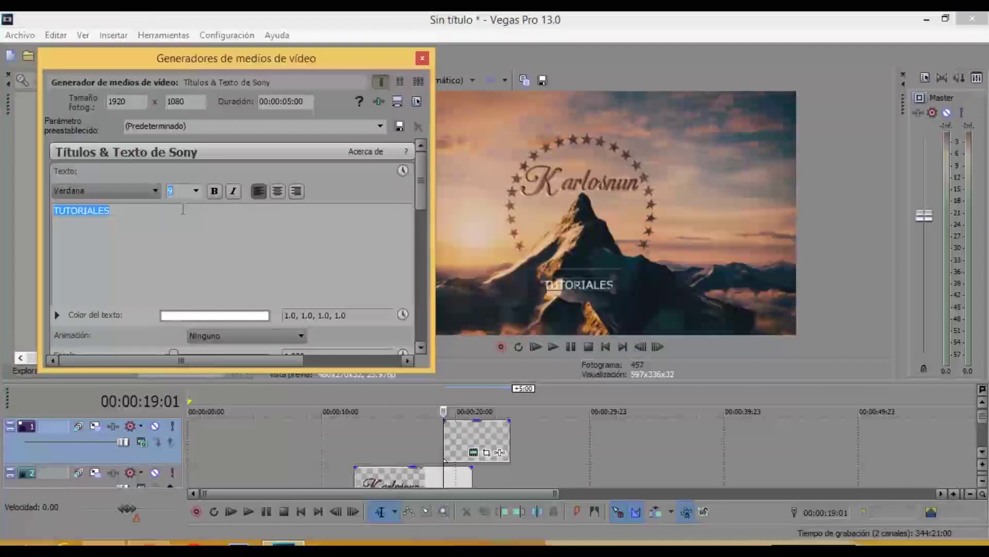
type("12")
key("Return")
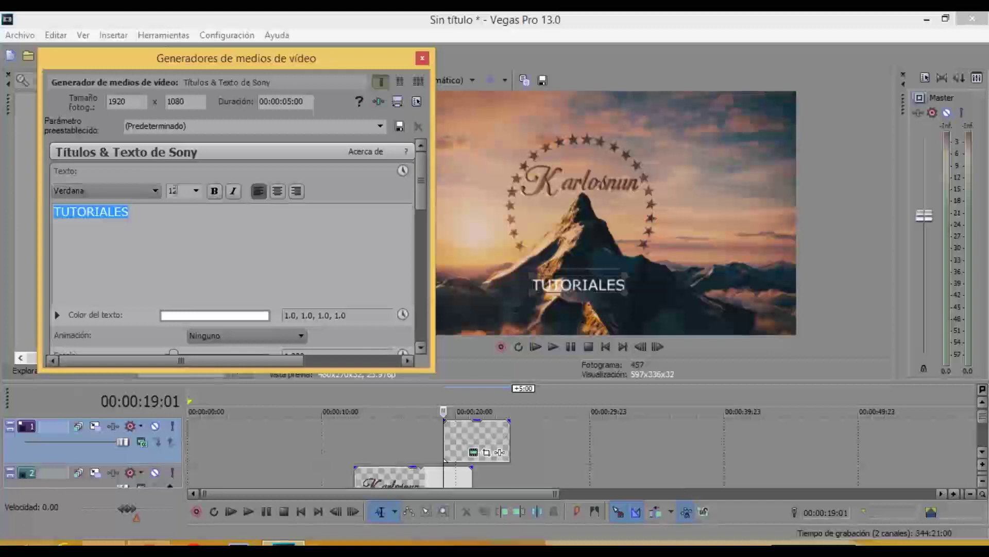
type("11")
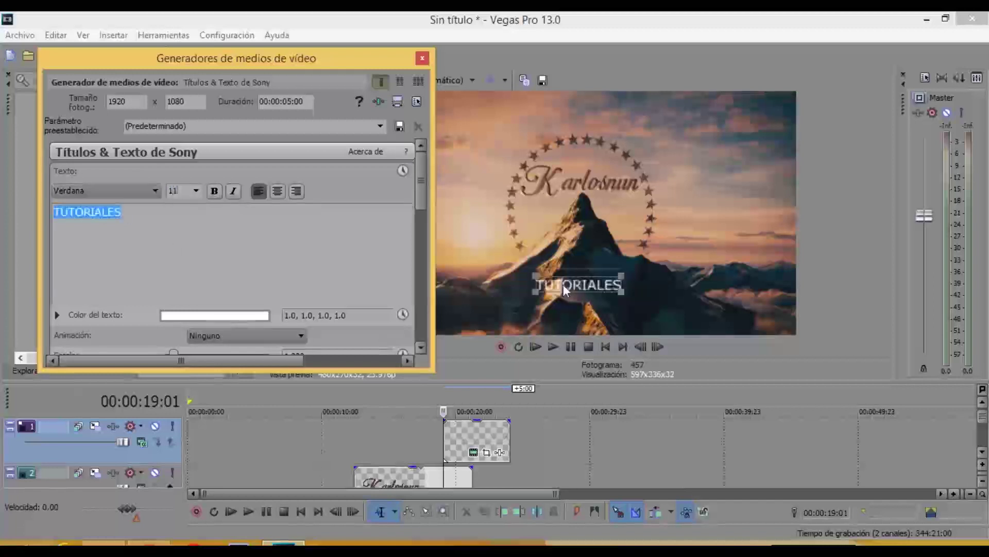
left_click_drag(565, 283, 565, 280)
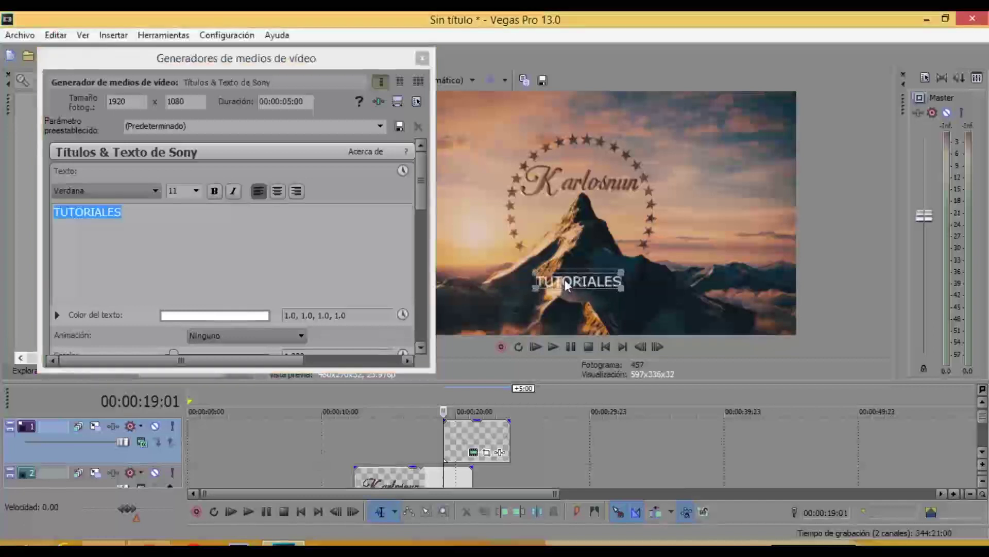
Change the TUTORIALES text colour to grey (0.67, 0.67, 0.67, 1.0) and close the media generator window
left_click(227, 317)
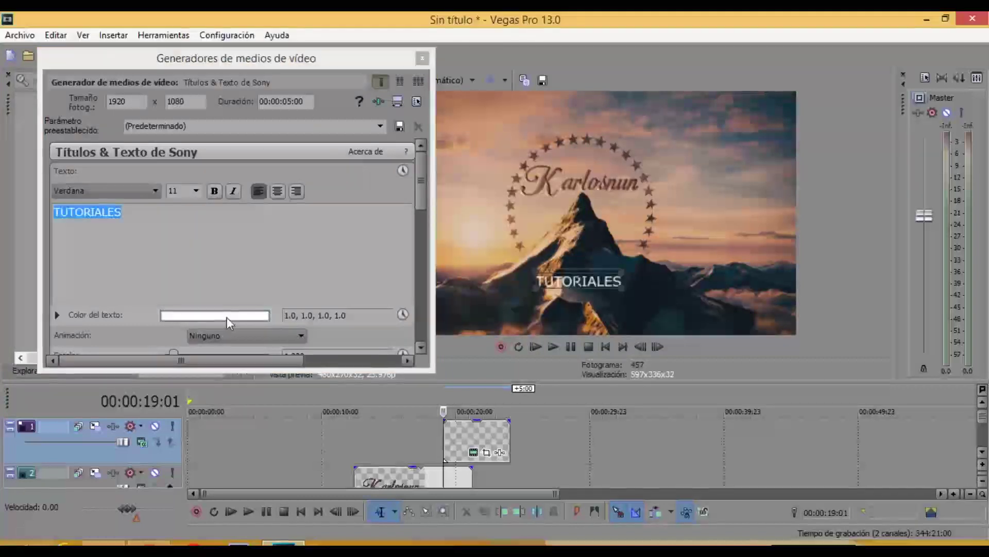
left_click(200, 336)
left_click(251, 303)
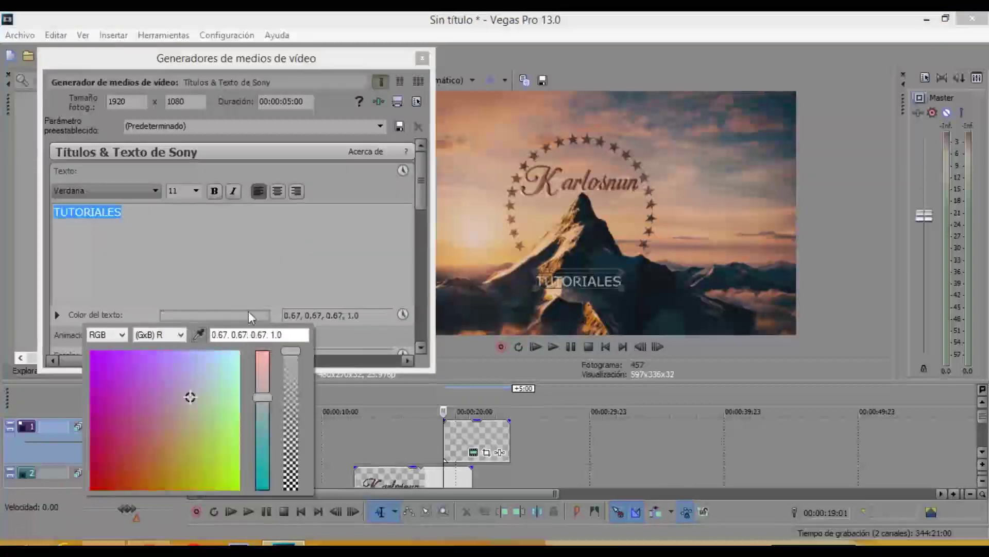
left_click(250, 313)
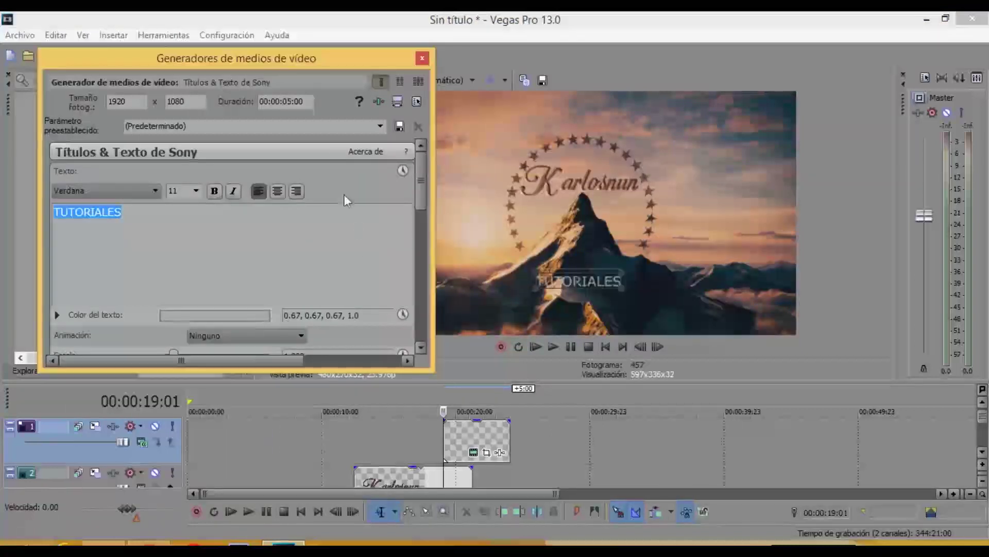
left_click(423, 59)
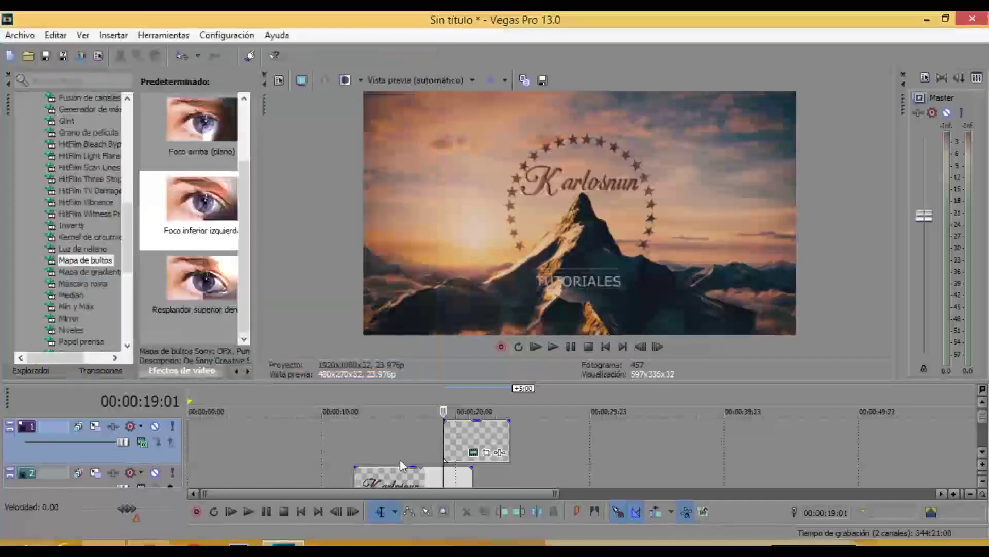
Move the TUTORIALES event about 21 frames earlier on its track and preview its new timing
key("space")
left_click(419, 411)
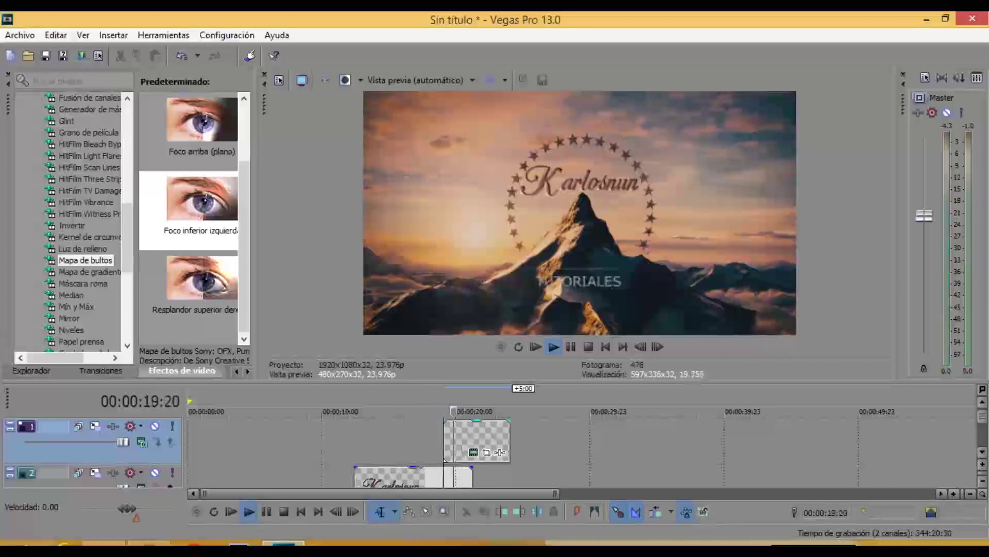
left_click_drag(462, 437, 450, 437)
key("space")
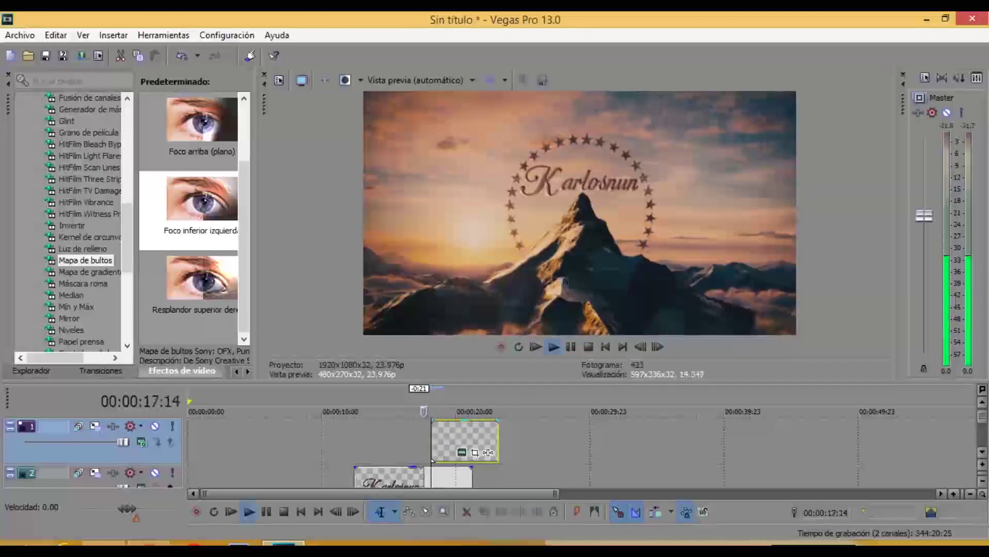
key("space")
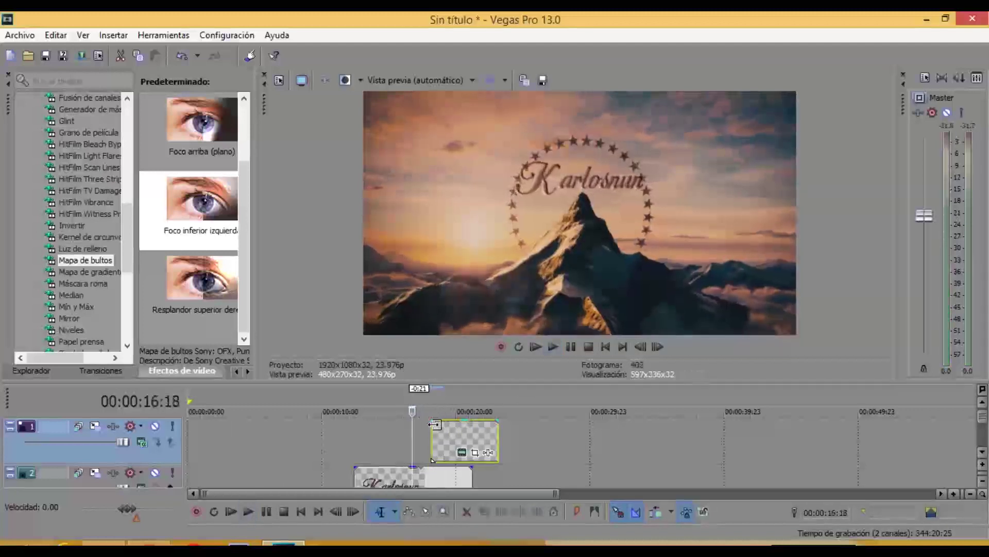
Add a fade-in of about one second to the TUTORIALES event, adjusting its length after a preview
left_click_drag(433, 424, 412, 411)
key("space")
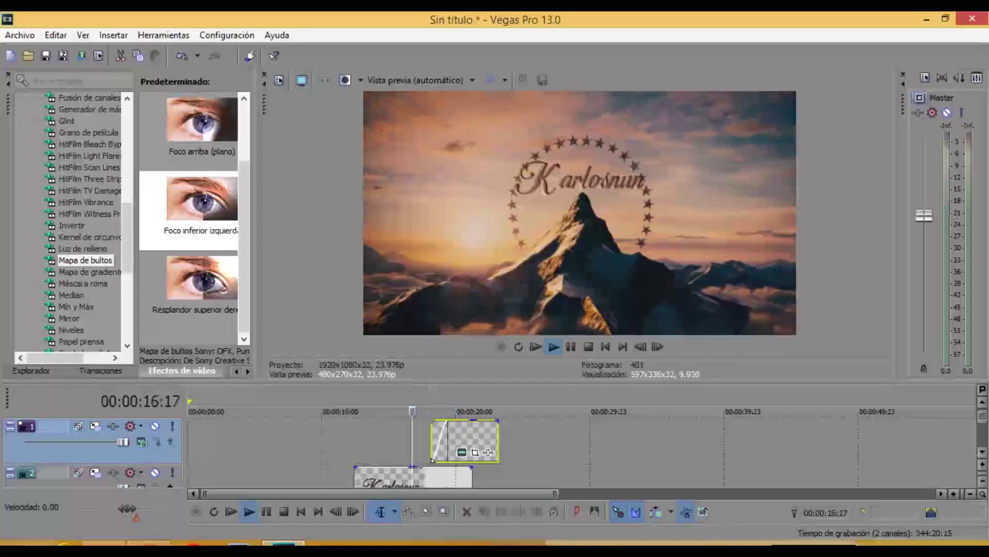
key("space")
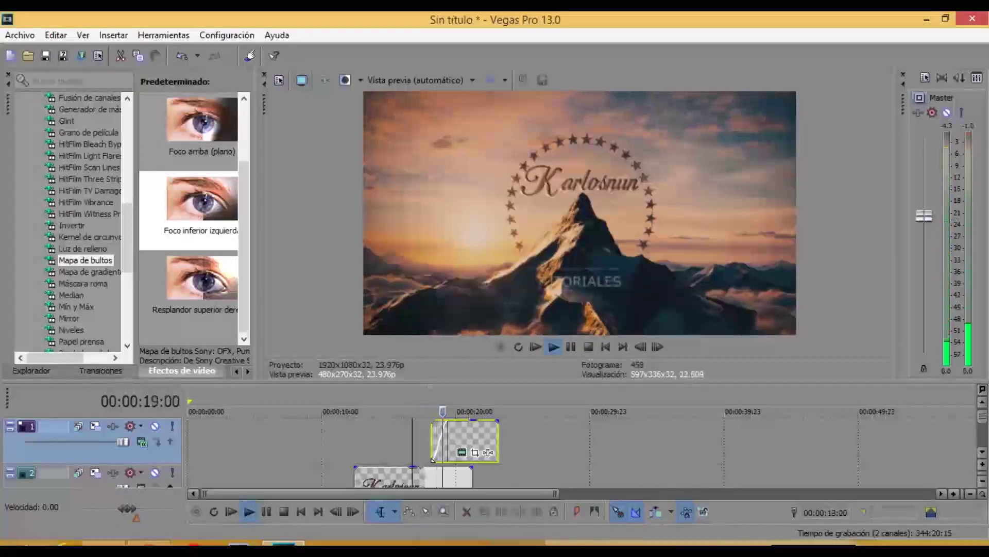
left_click(439, 425)
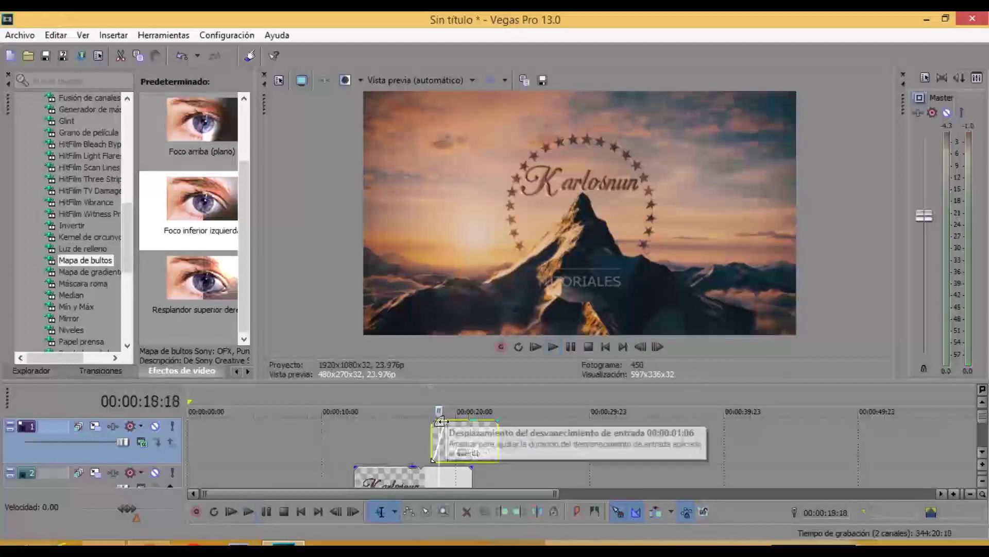
Trim the end of the TUTORIALES event to line up with the end of the Karlosnun title and video clip
left_click_drag(439, 410, 475, 411)
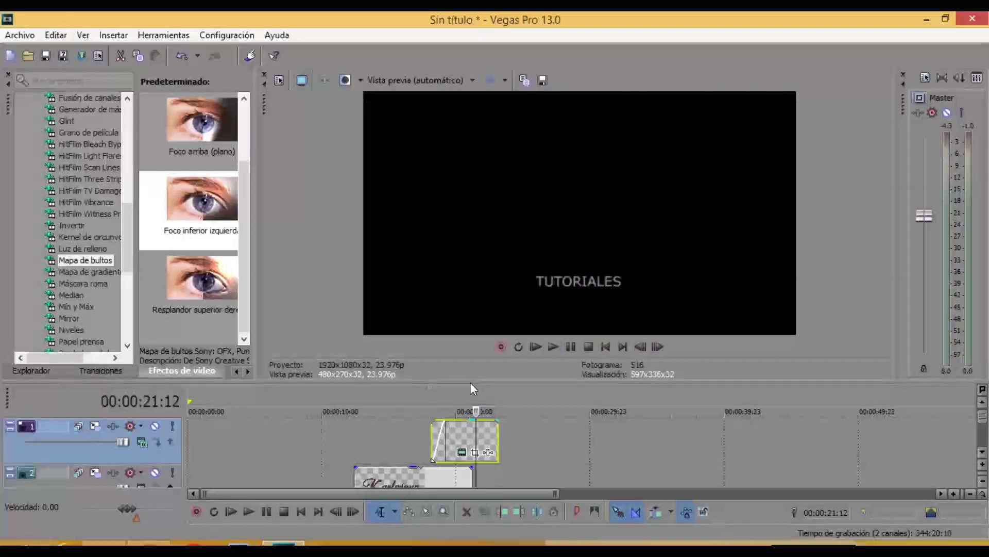
left_click_drag(469, 381, 470, 296)
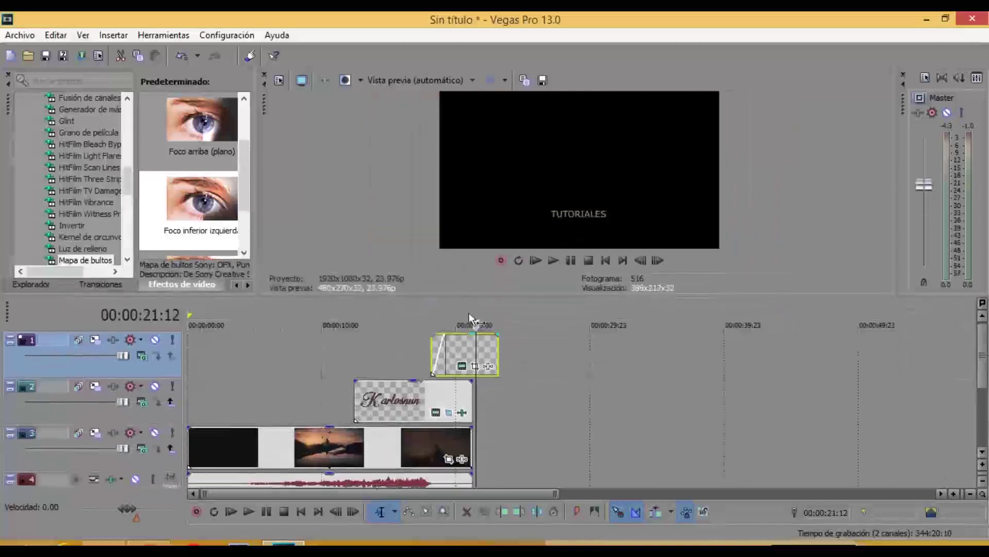
left_click_drag(494, 353, 469, 355)
Add short fade-outs to the ends of the TUTORIALES and Karlosnun title events
scroll(469, 354, "up", 2)
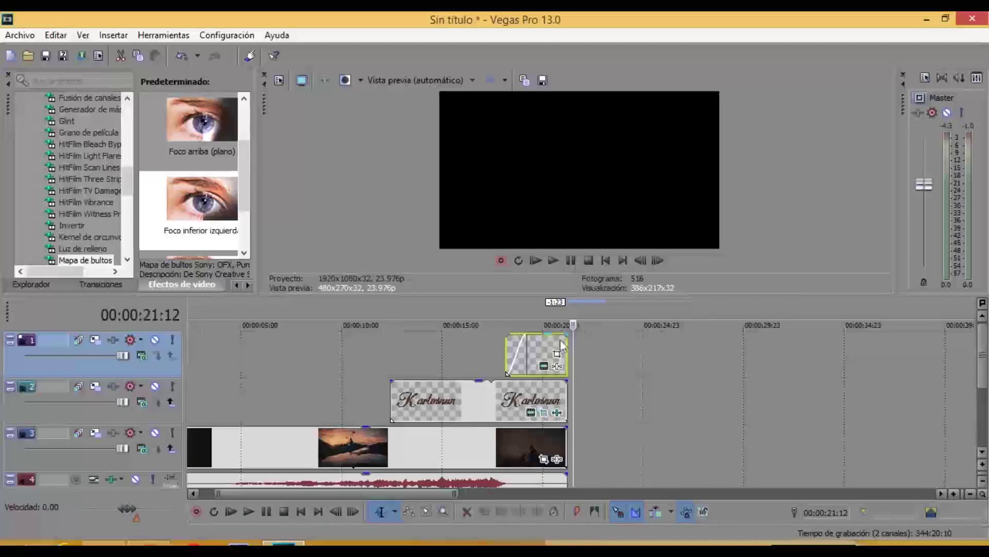
left_click_drag(566, 334, 560, 334)
left_click(563, 381)
left_click_drag(563, 381, 559, 381)
Enlarge the preview area and play the intro from 00:00:11:11 through both titles, then stop playback
key("space")
left_click(371, 324)
key("space")
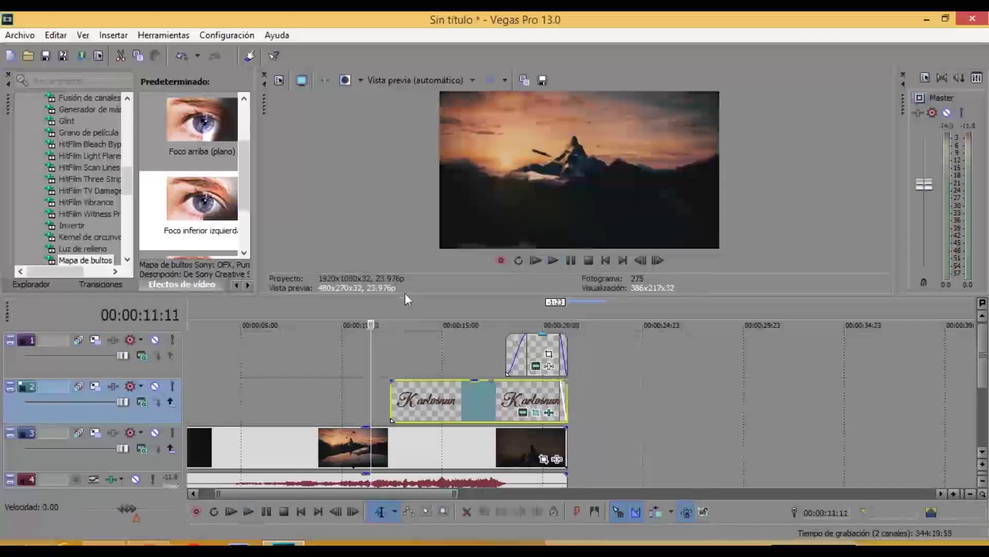
left_click_drag(405, 297, 437, 361)
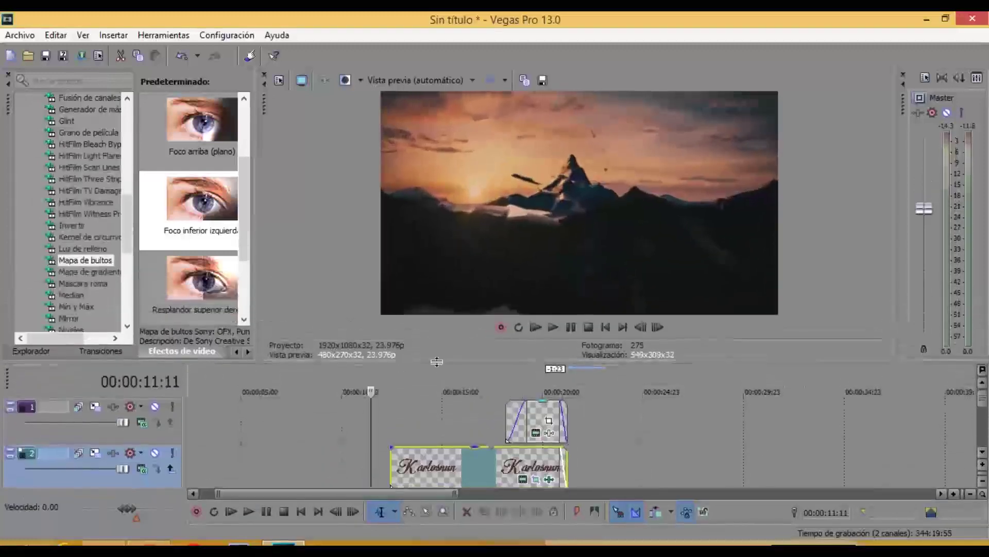
left_click(550, 327)
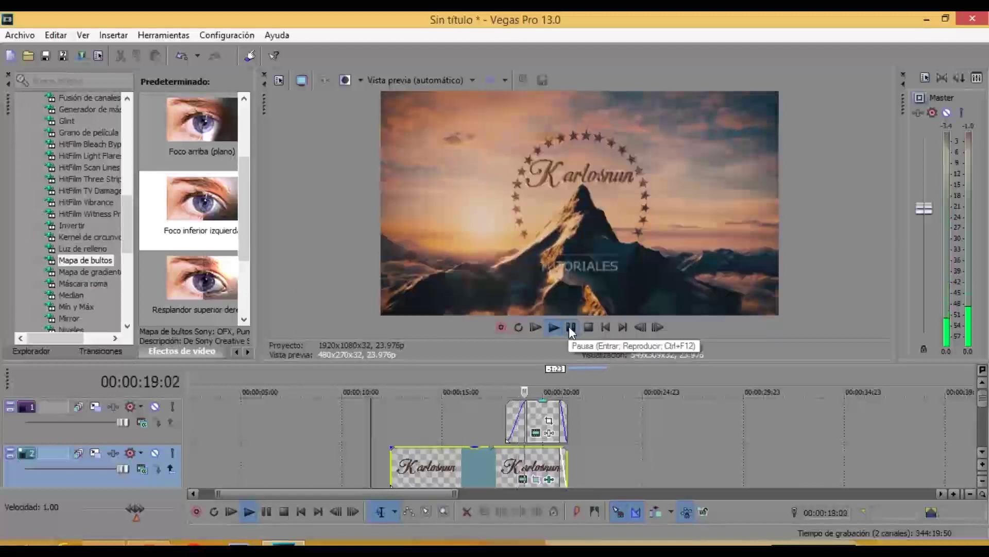
left_click(588, 328)
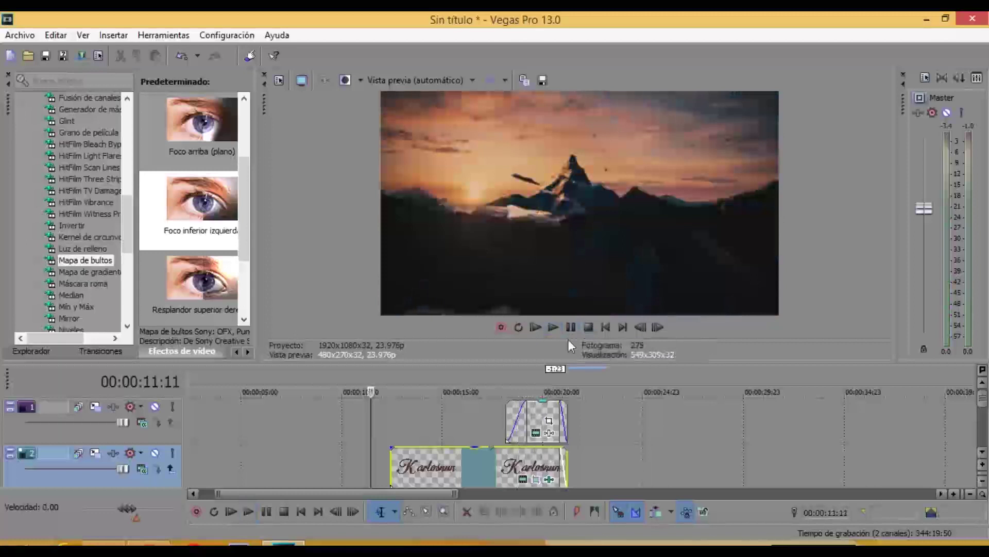